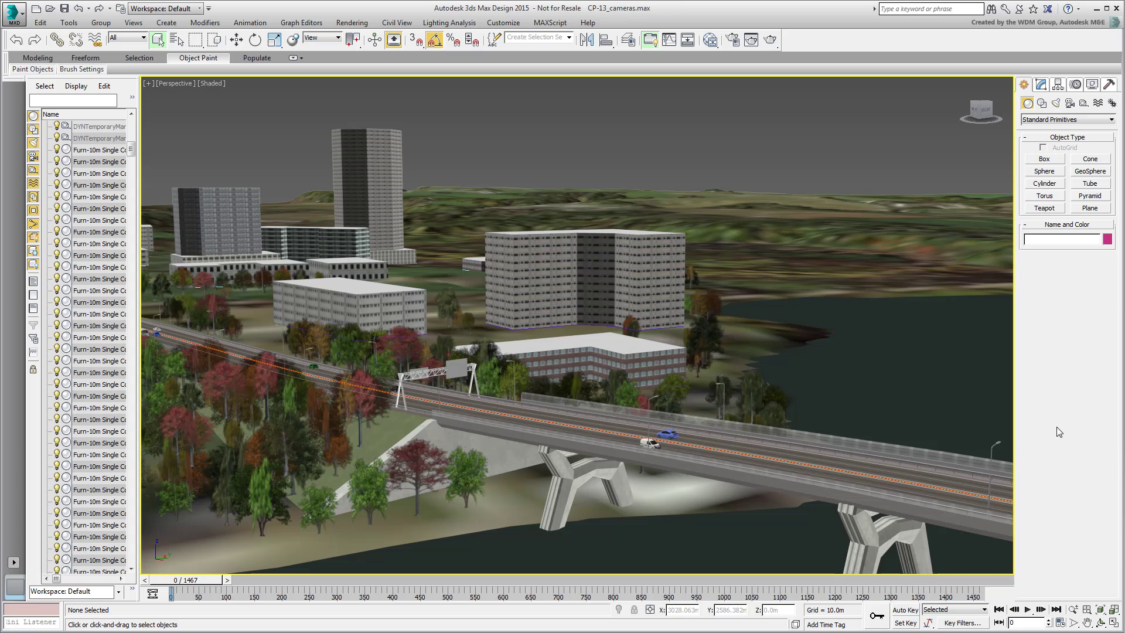
# - Advance the animation a few frames, then zoom out and orbit to look down the full bridge
pyautogui.moveTo(188, 581)
pyautogui.mouseDown()
pyautogui.moveTo(340, 582)
pyautogui.moveTo(179, 582)
pyautogui.mouseUp()
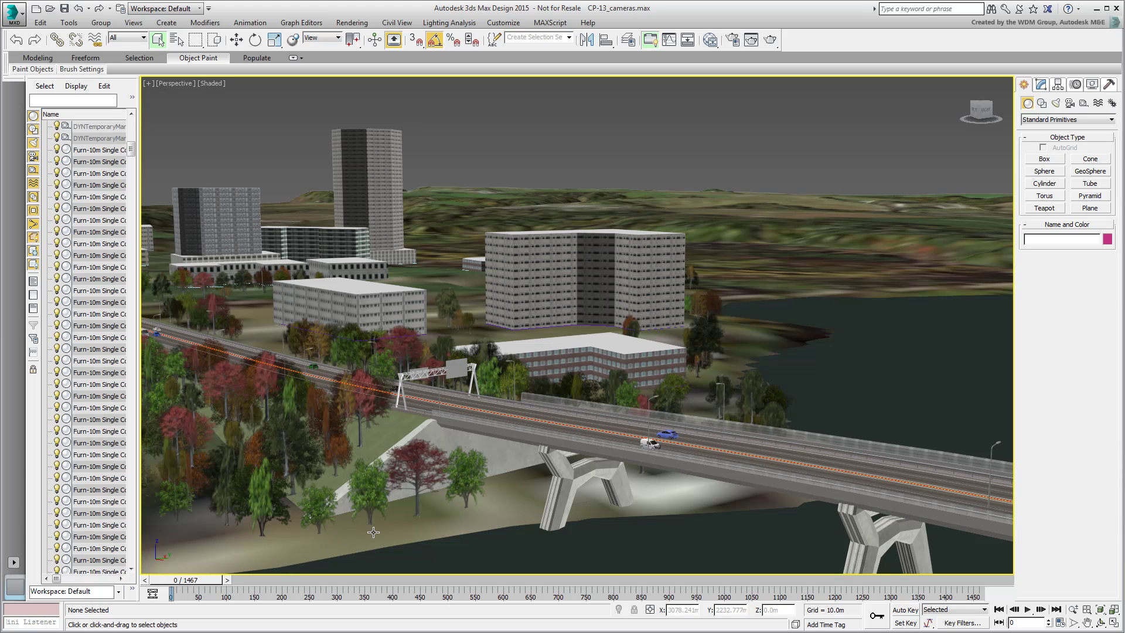
pyautogui.scroll(-3, 585, 401)
pyautogui.keyDown('alt'); pyautogui.moveTo(585, 401); pyautogui.dragTo(371, 357, button='middle'); pyautogui.keyUp('alt')
# - Open the Civil View Object Placement Style Editor using the Private Resource Kit library
pyautogui.click(395, 23)
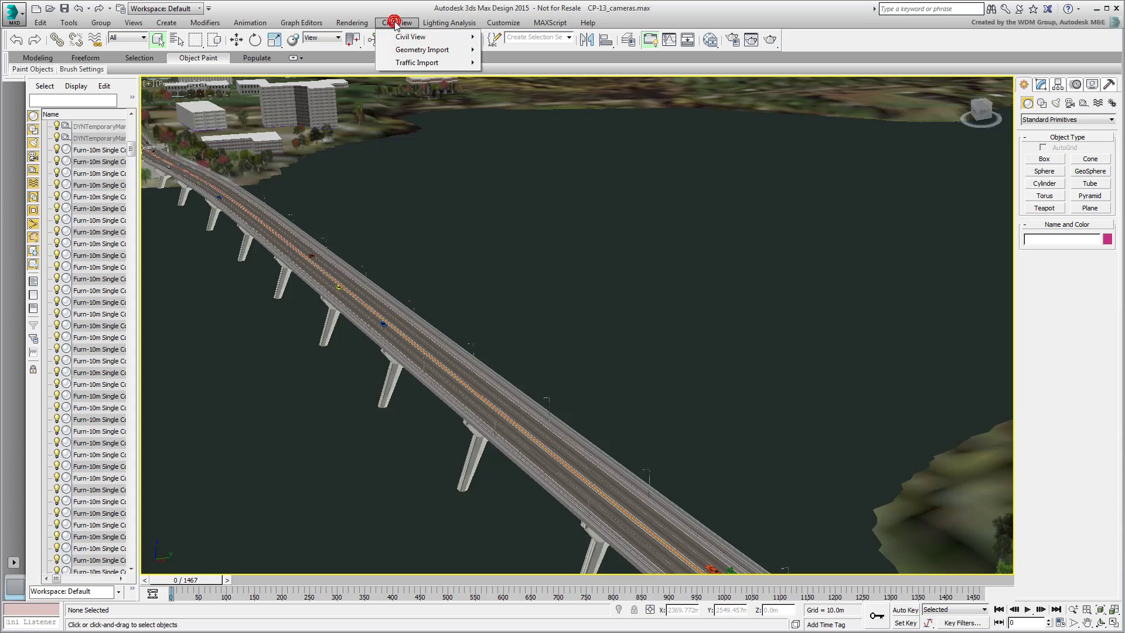
pyautogui.moveTo(419, 38)
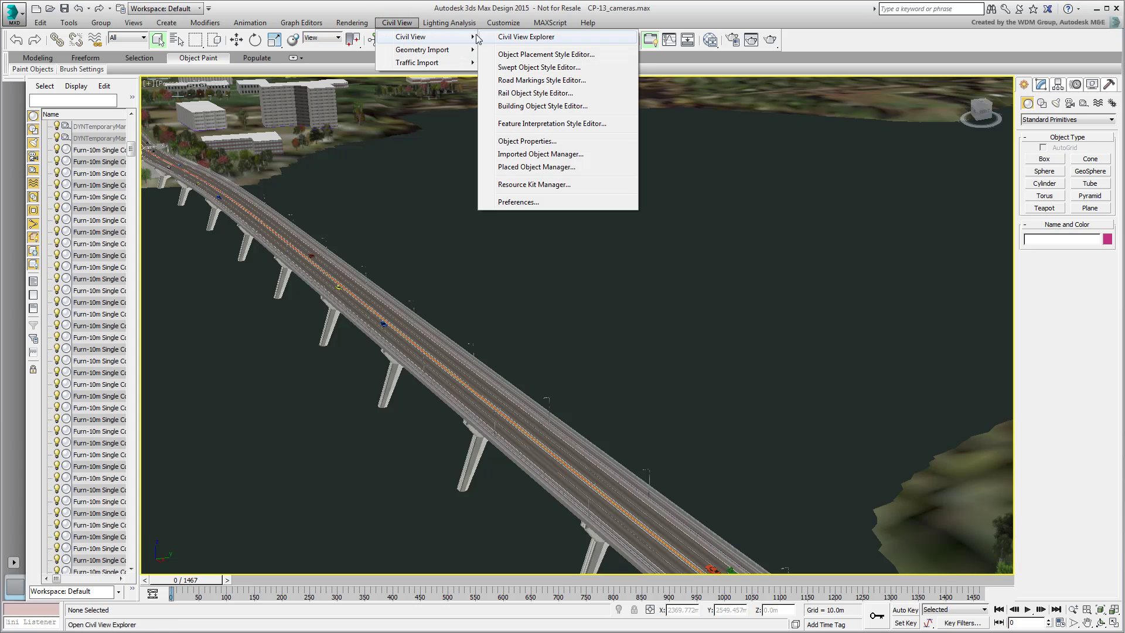
pyautogui.click(587, 55)
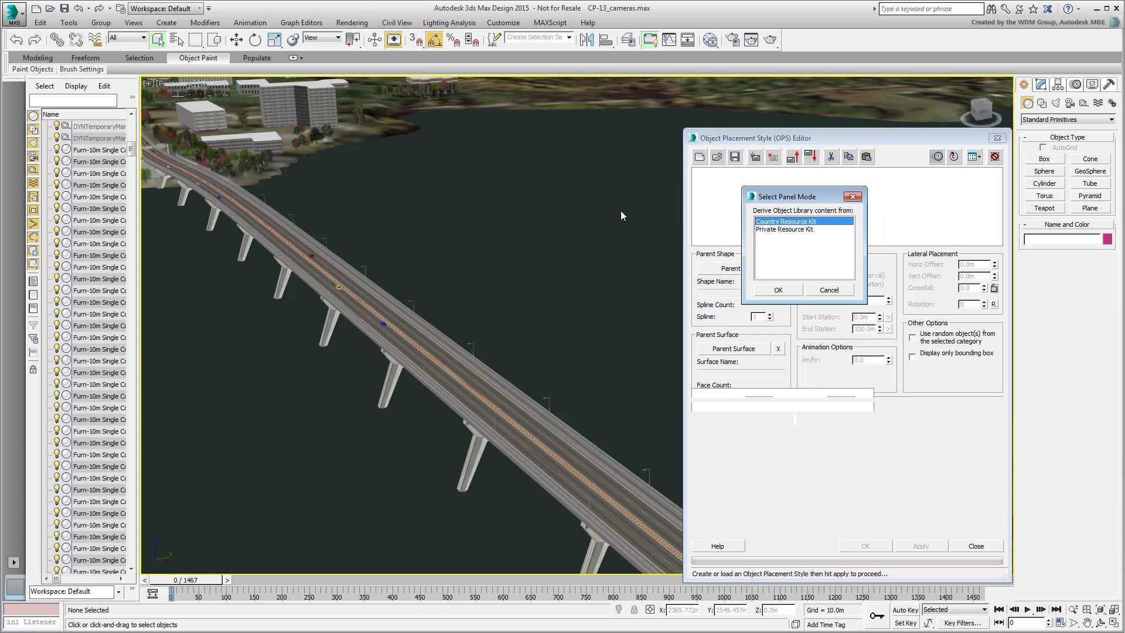
pyautogui.click(798, 230)
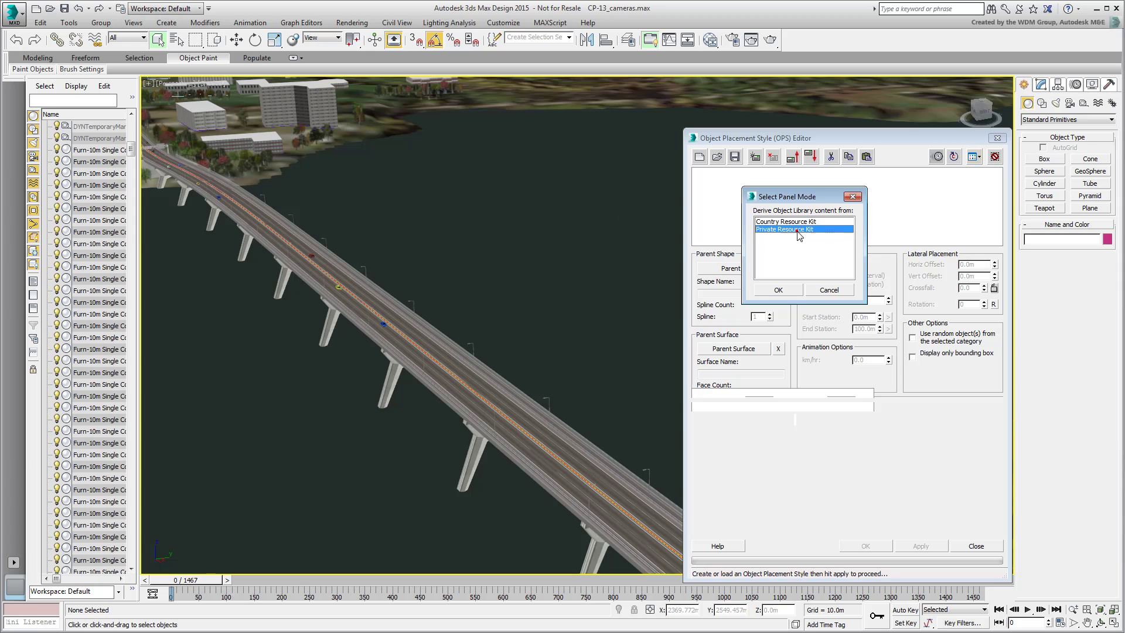
pyautogui.click(778, 290)
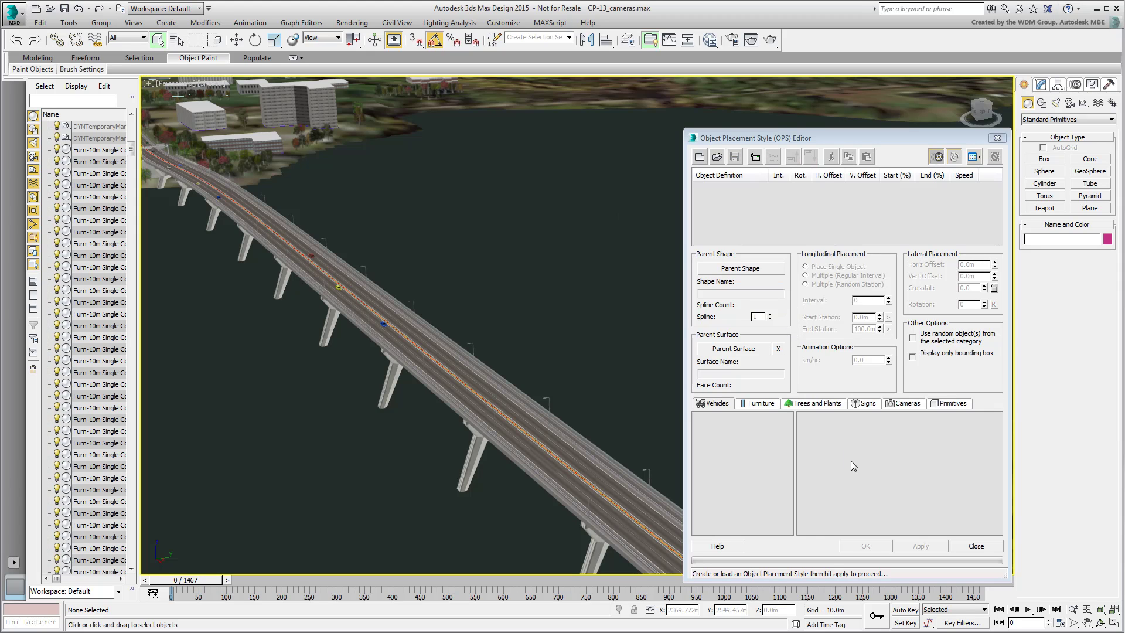
# - Add an element with the road as parent shape and create a Cameras > 024mm Lens camera
pyautogui.click(755, 158)
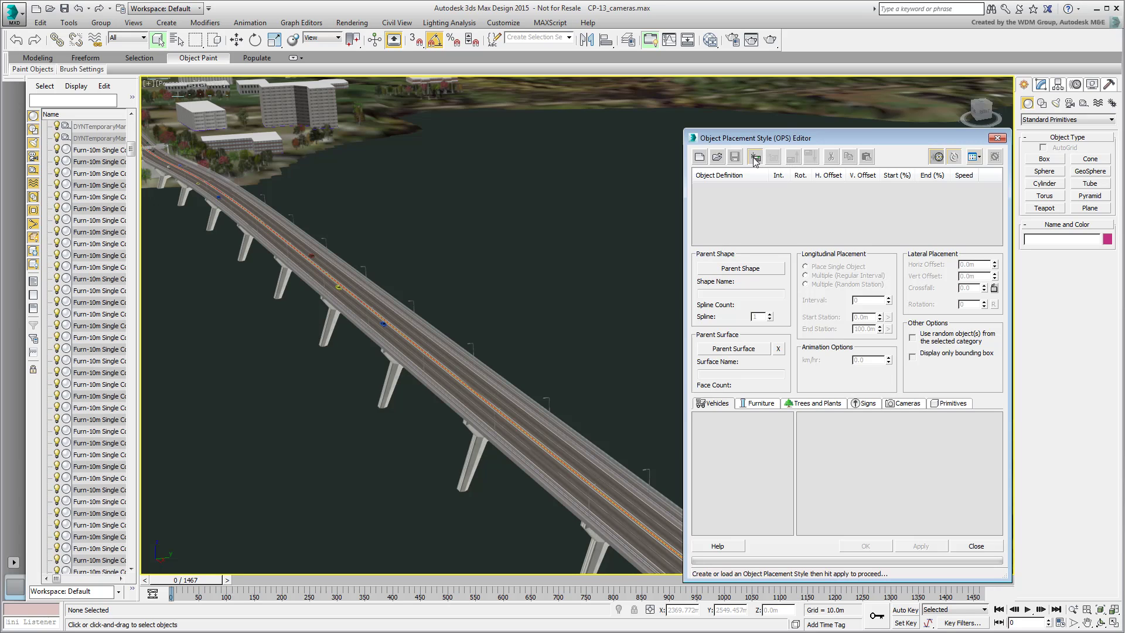
pyautogui.click(740, 268)
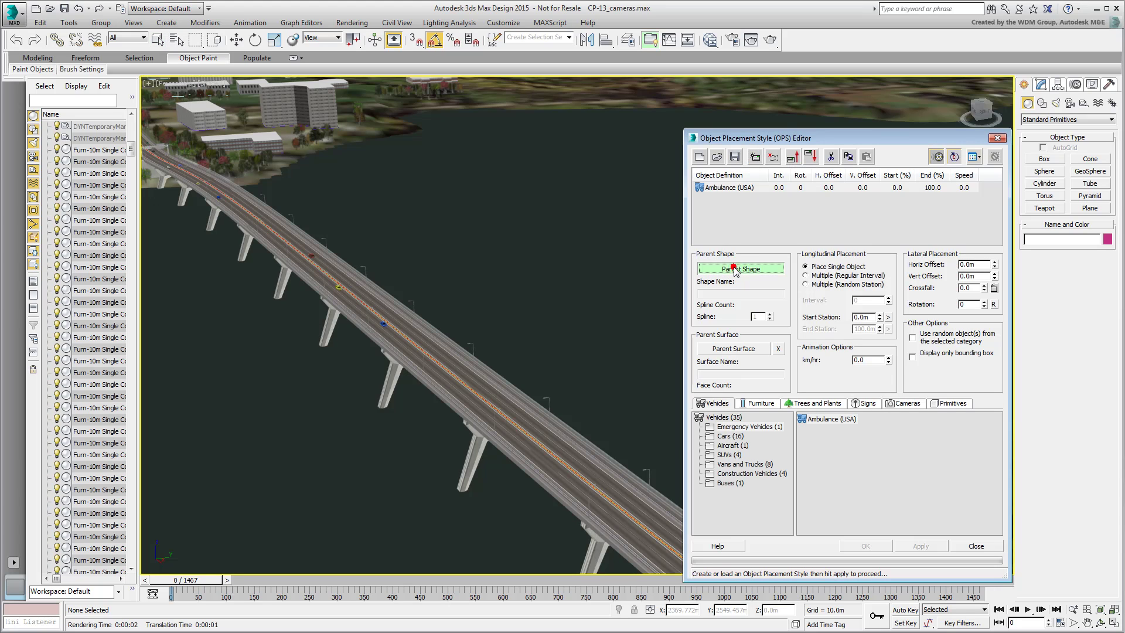
pyautogui.click(541, 445)
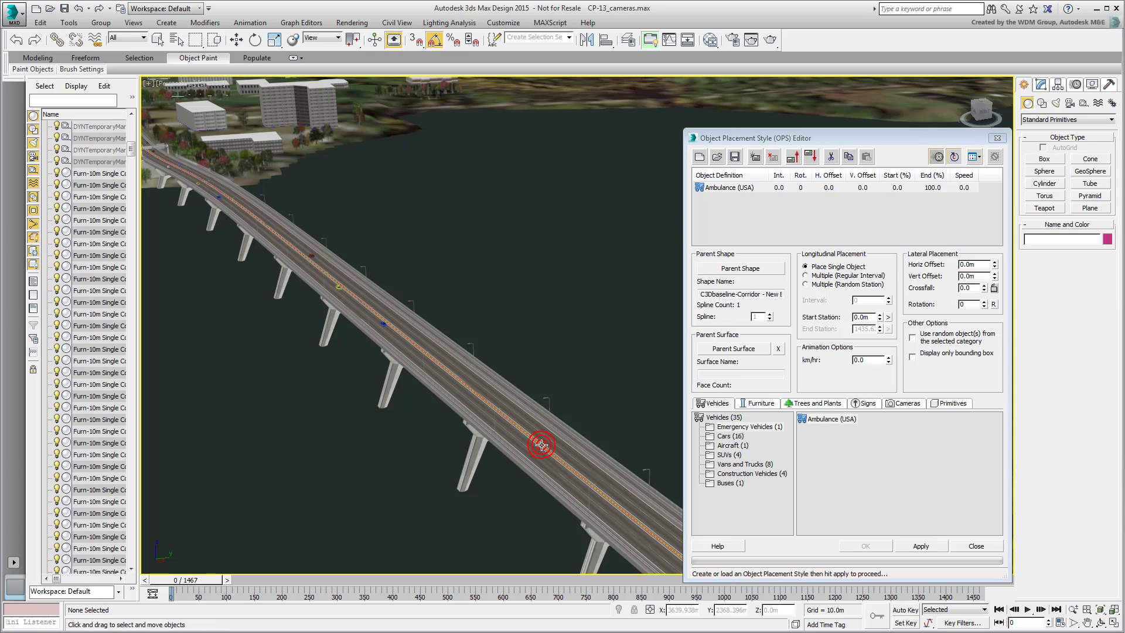
pyautogui.click(906, 403)
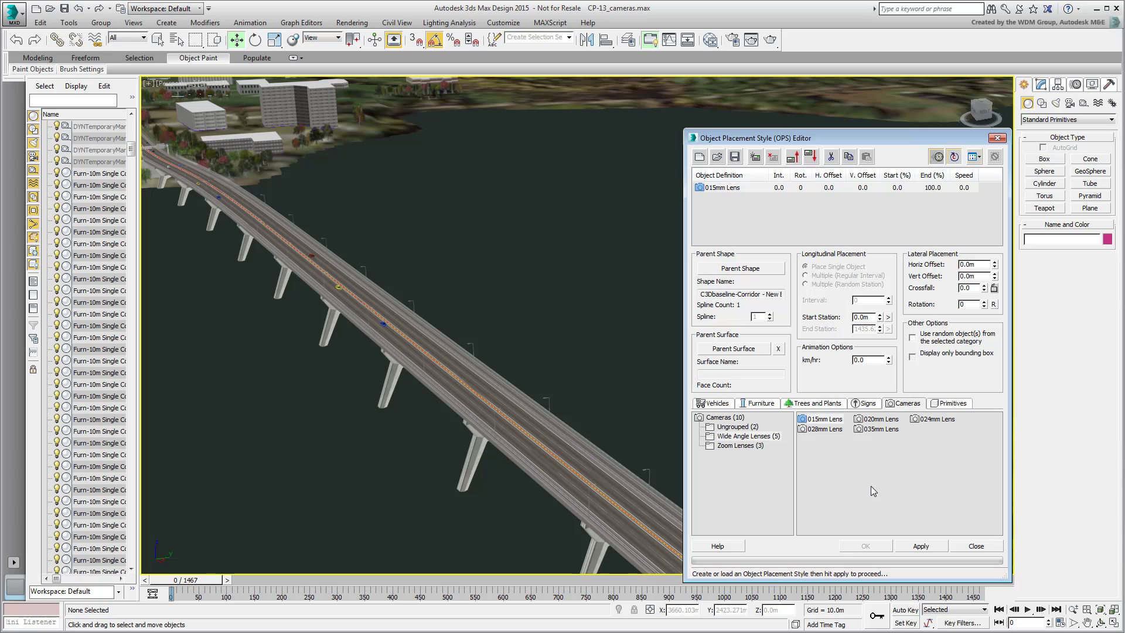
pyautogui.click(943, 421)
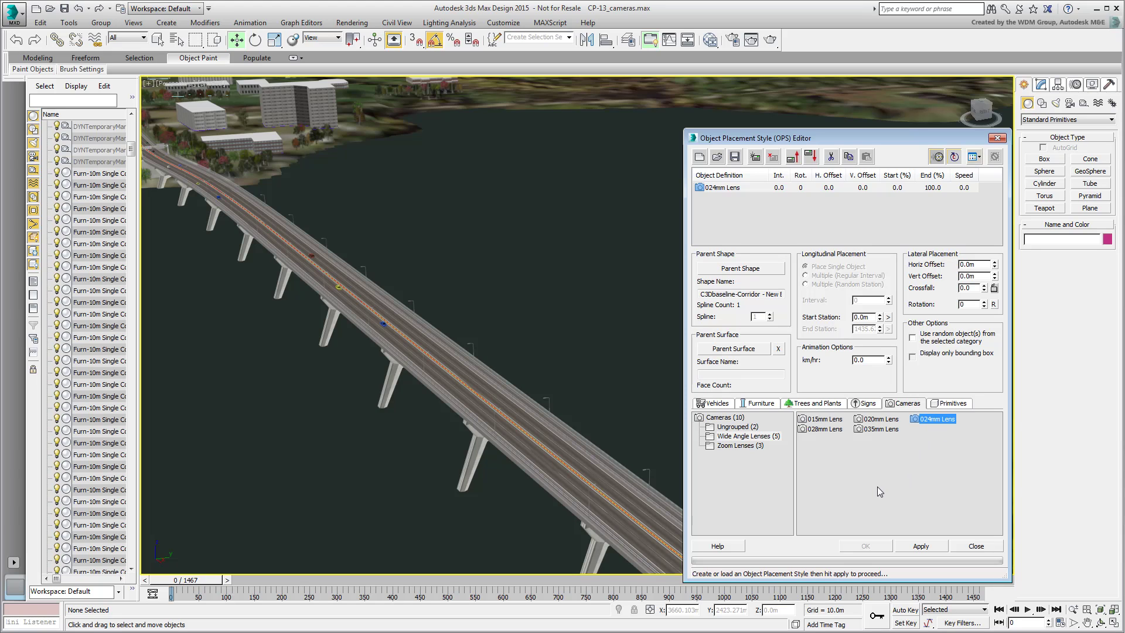
pyautogui.click(921, 546)
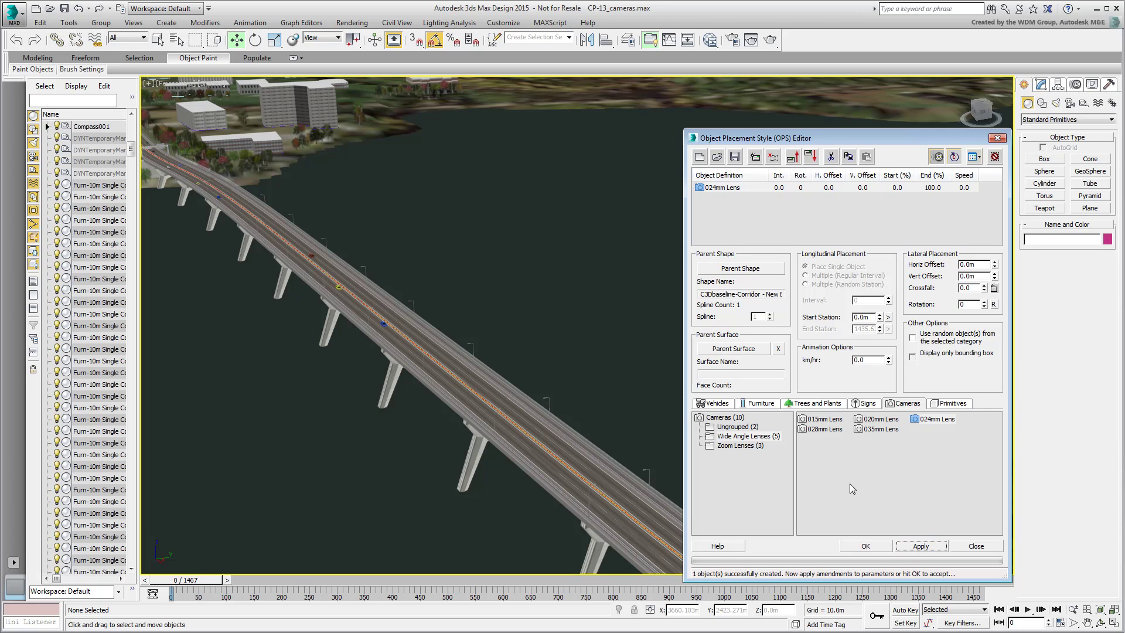
# - Switch the viewport to look through the Came-024mm Lens-001 camera
pyautogui.click(171, 85)
pyautogui.moveTo(212, 100)
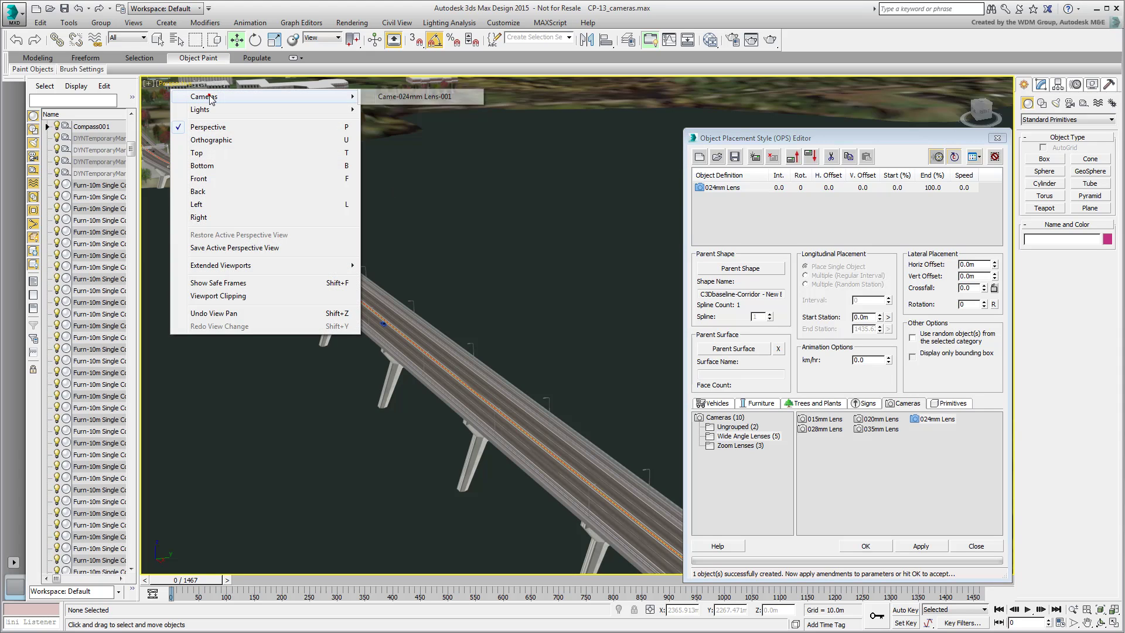
pyautogui.click(459, 99)
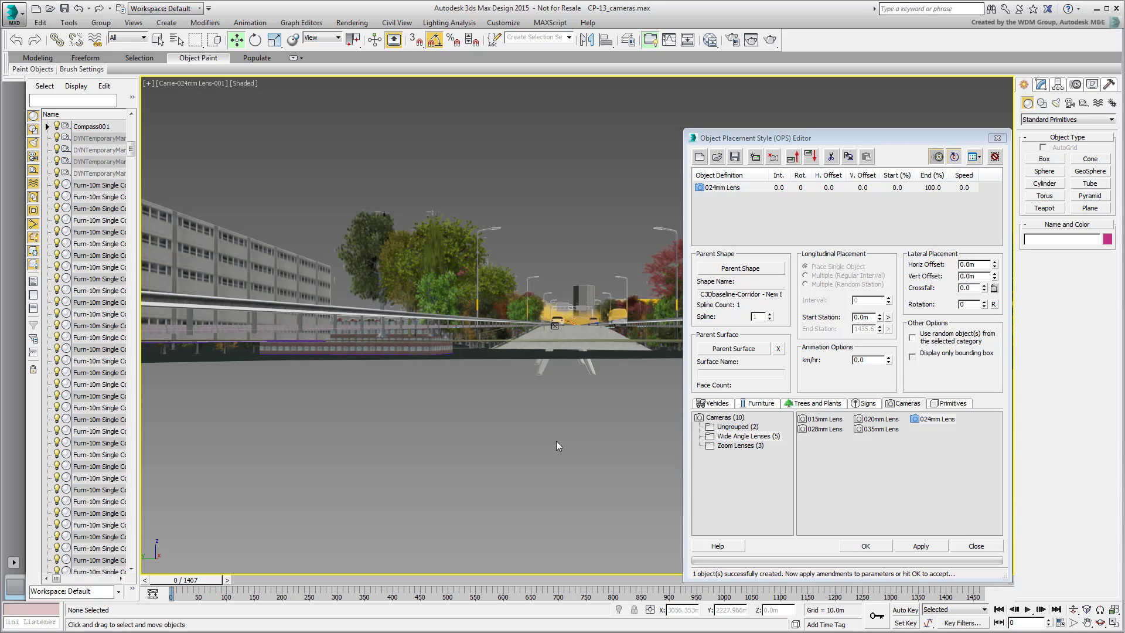
# - Set Vert Offset 2.4 and Horiz Offset 4.5, apply, and view through Came-024mm Lens-001 again
pyautogui.click(983, 276)
pyautogui.doubleClick(983, 276)
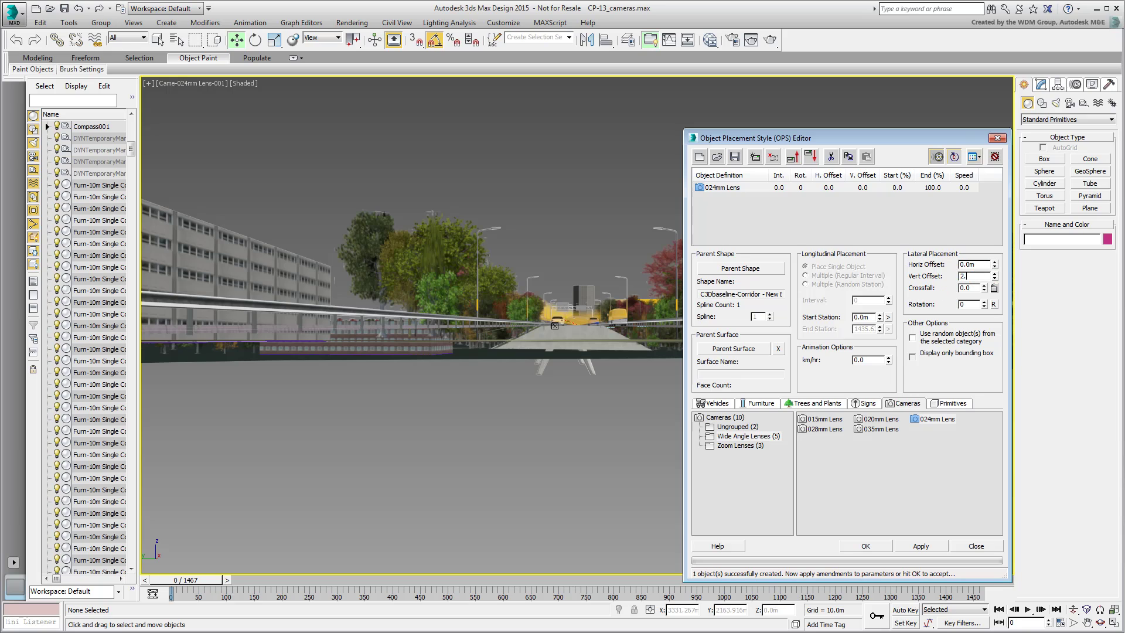
pyautogui.press('Return')
pyautogui.click(975, 265)
pyautogui.doubleClick(975, 265)
pyautogui.write('4m')
pyautogui.press('Return')
pyautogui.click(923, 546)
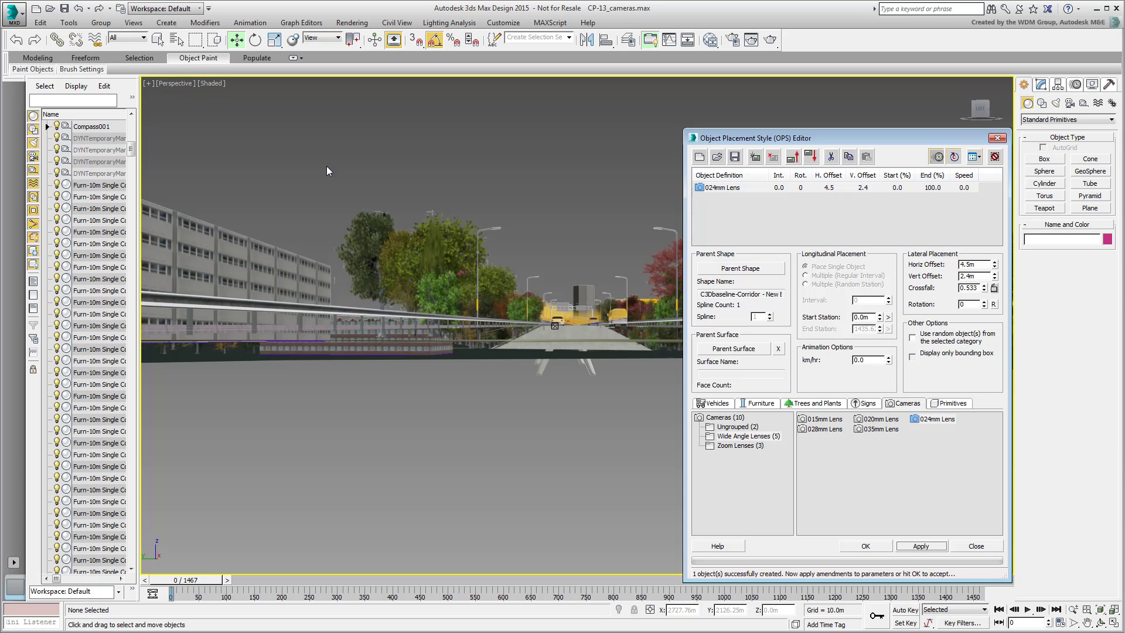
pyautogui.click(179, 84)
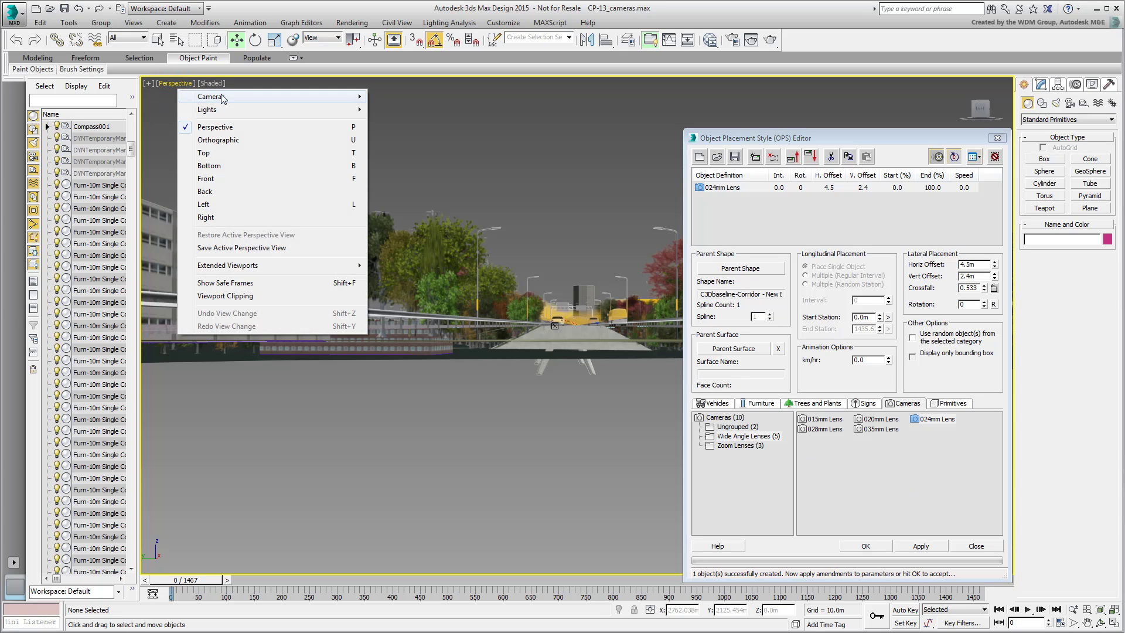
pyautogui.click(413, 97)
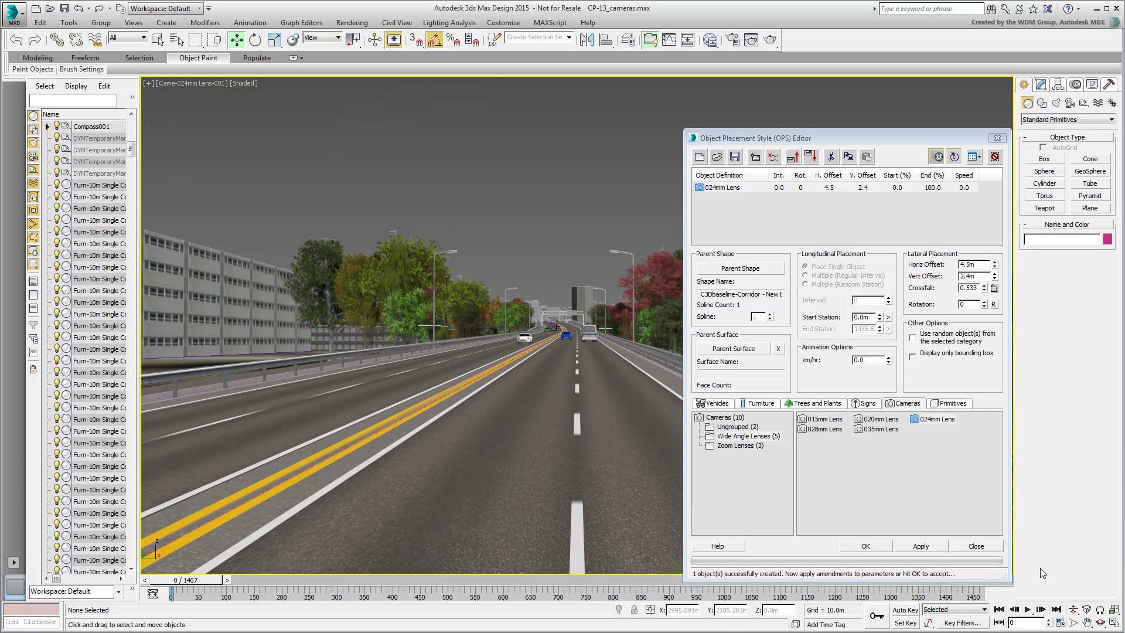
# - Set the camera speed to 80 km/hr, Start Station 20 and End Station 1400, and apply
pyautogui.moveTo(202, 582); pyautogui.dragTo(120, 591)
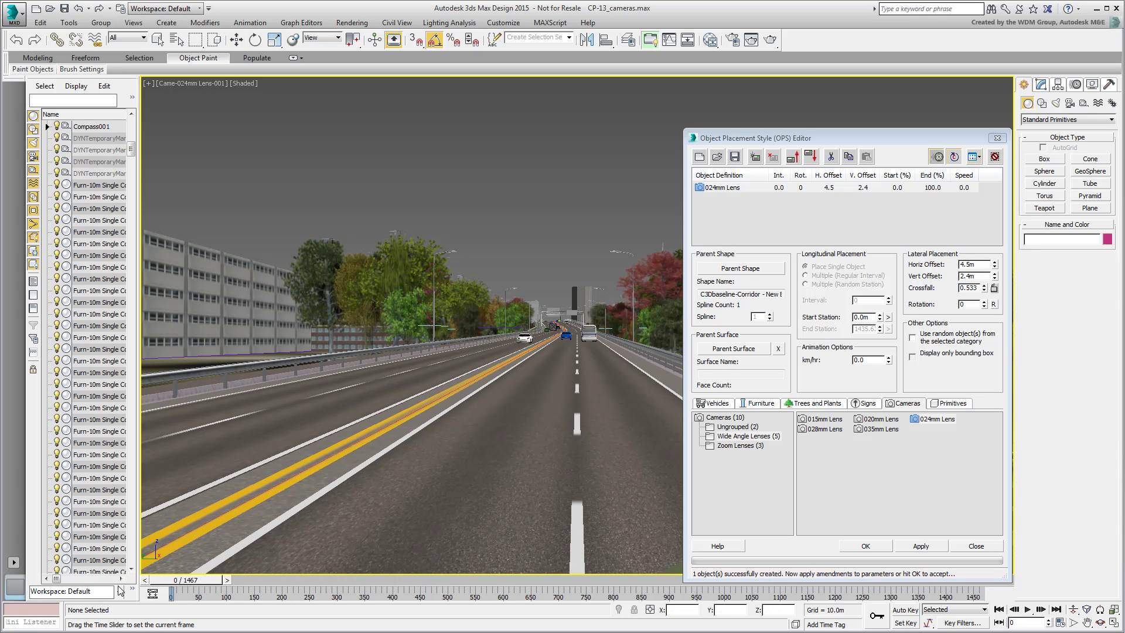
pyautogui.click(861, 359)
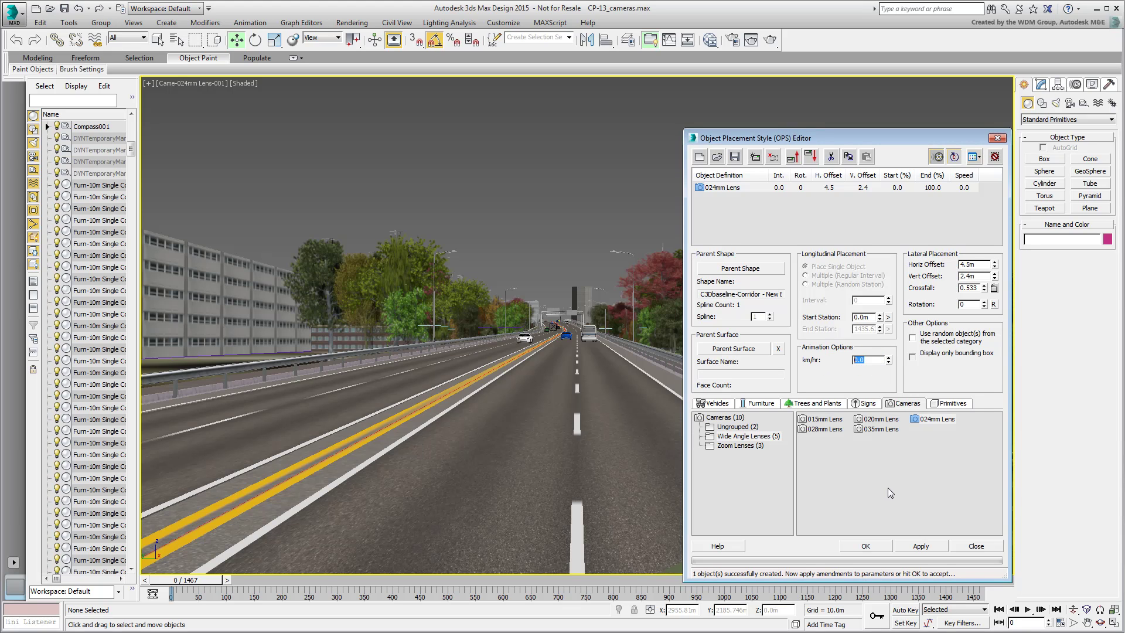
pyautogui.write('80')
pyautogui.press('Return')
pyautogui.click(870, 316)
pyautogui.write('20')
pyautogui.press('Return')
pyautogui.click(865, 328)
pyautogui.write('1400')
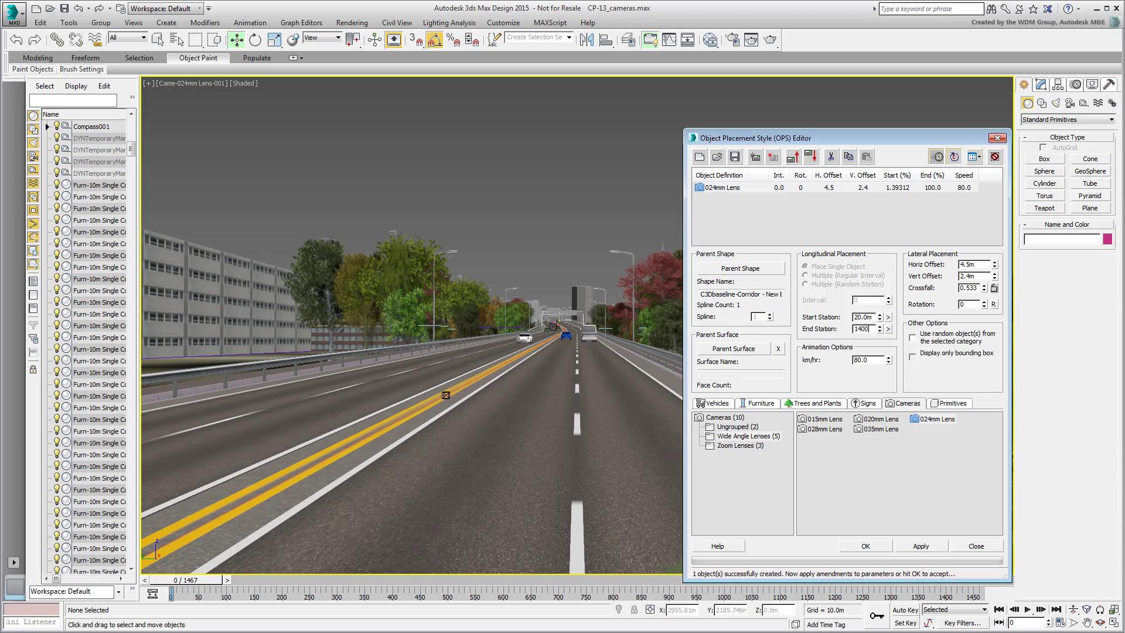
pyautogui.press('Return')
pyautogui.click(922, 546)
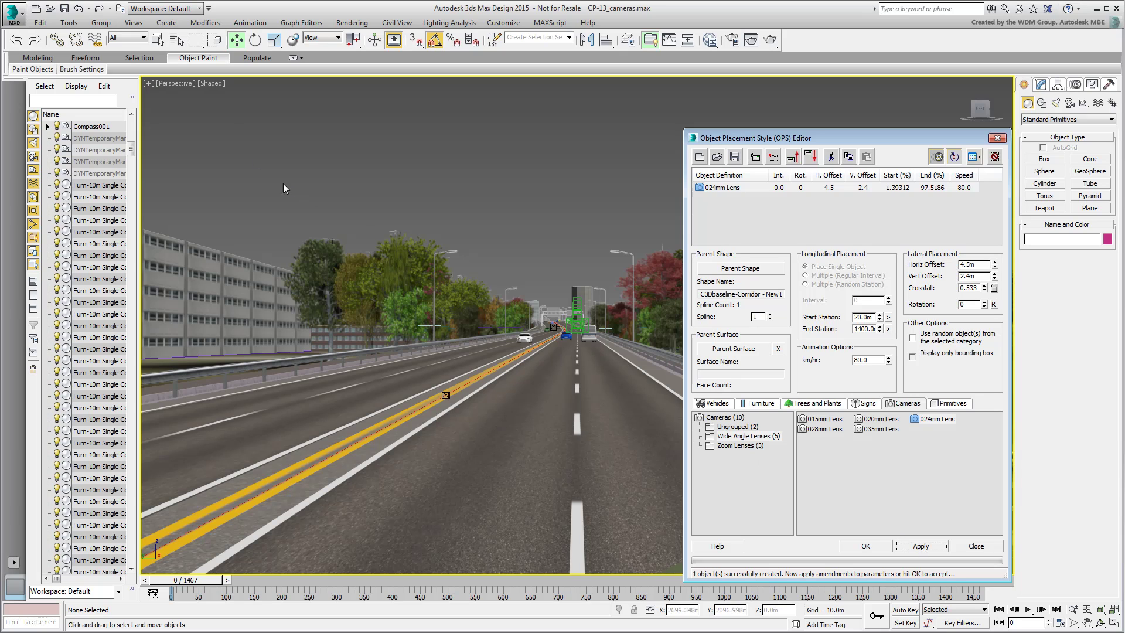
# - Return the viewport to the Came-024mm Lens-001 camera view
pyautogui.click(176, 83)
pyautogui.moveTo(219, 99)
pyautogui.click(396, 98)
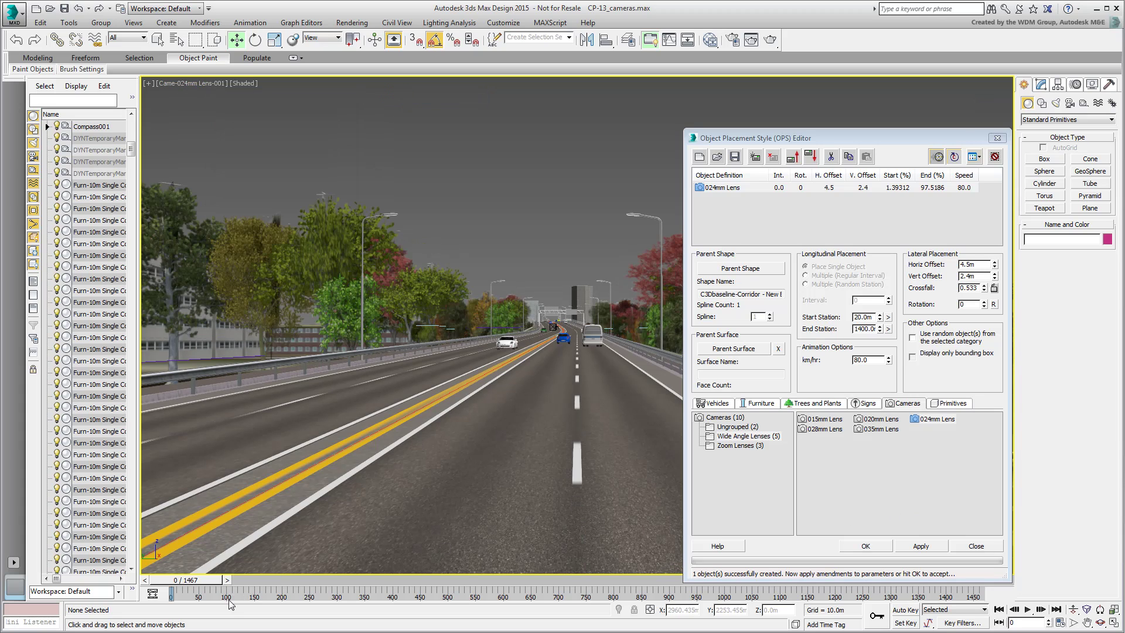
# - Move the time slider to frame 707 and render a production frame through the camera
pyautogui.moveTo(200, 582); pyautogui.dragTo(576, 584)
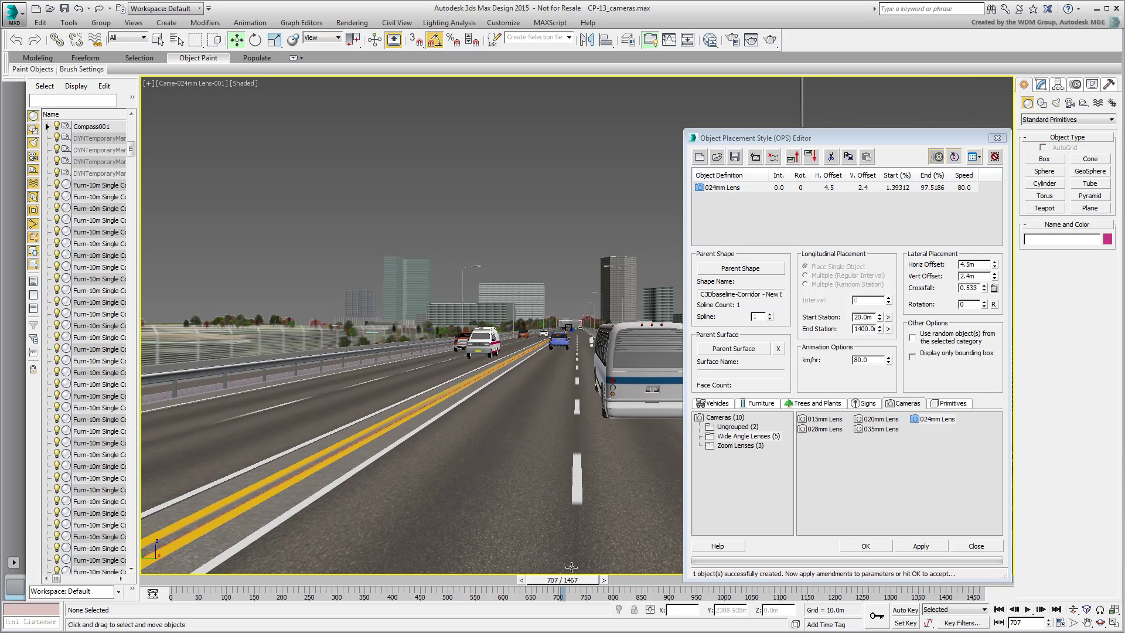
pyautogui.click(769, 40)
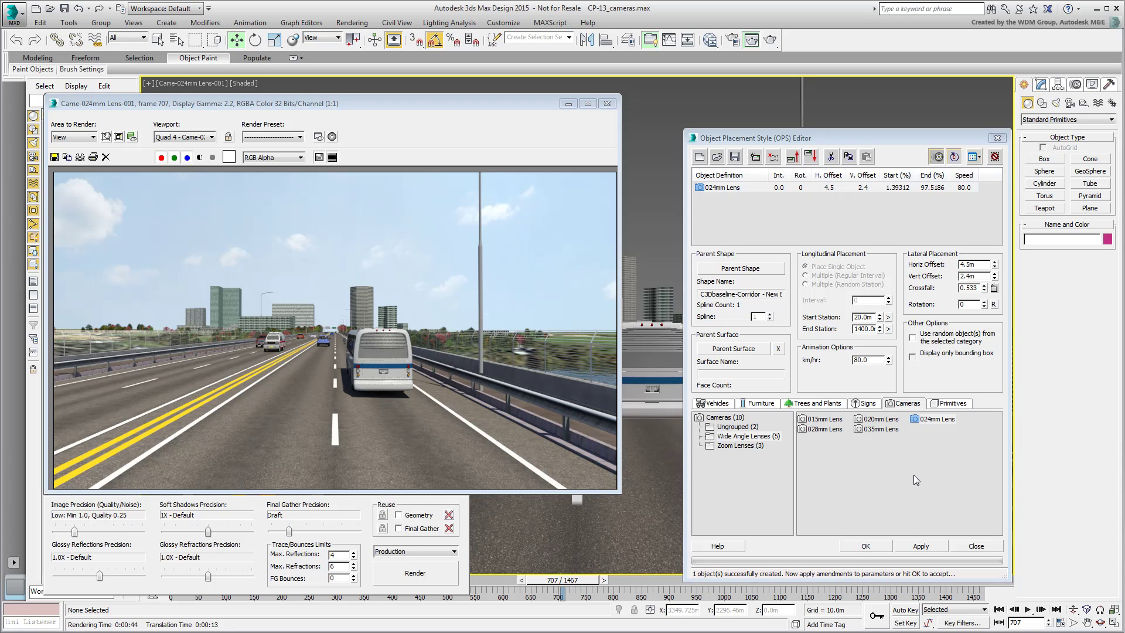
# - Duplicate the 024mm Lens placement row and select the copy
pyautogui.click(607, 104)
pyautogui.click(724, 187)
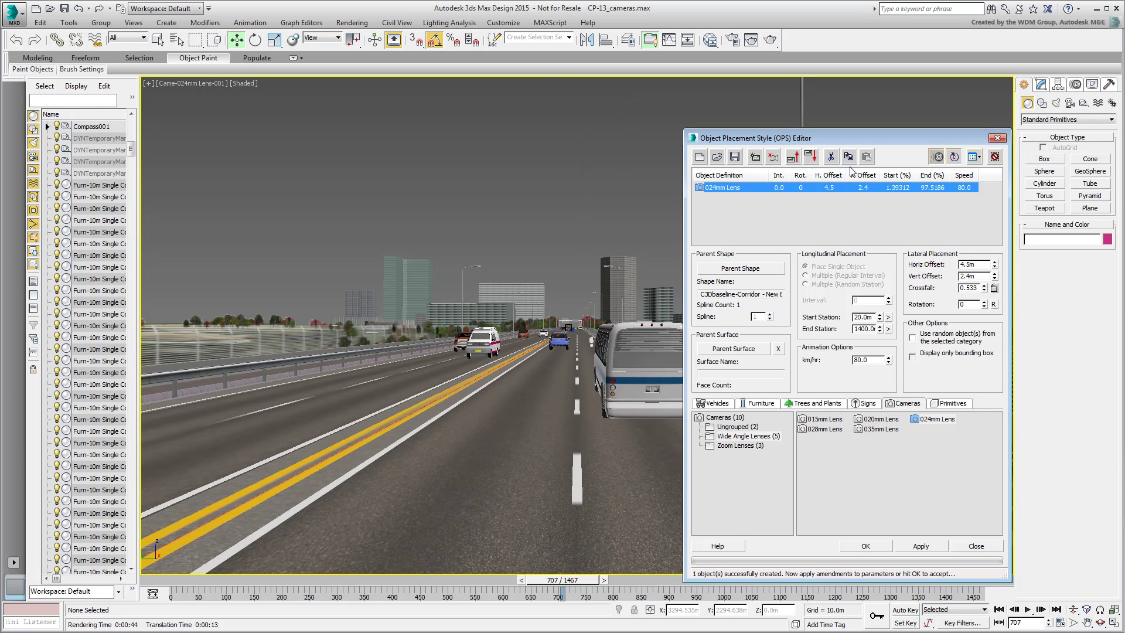
pyautogui.click(863, 159)
pyautogui.click(729, 200)
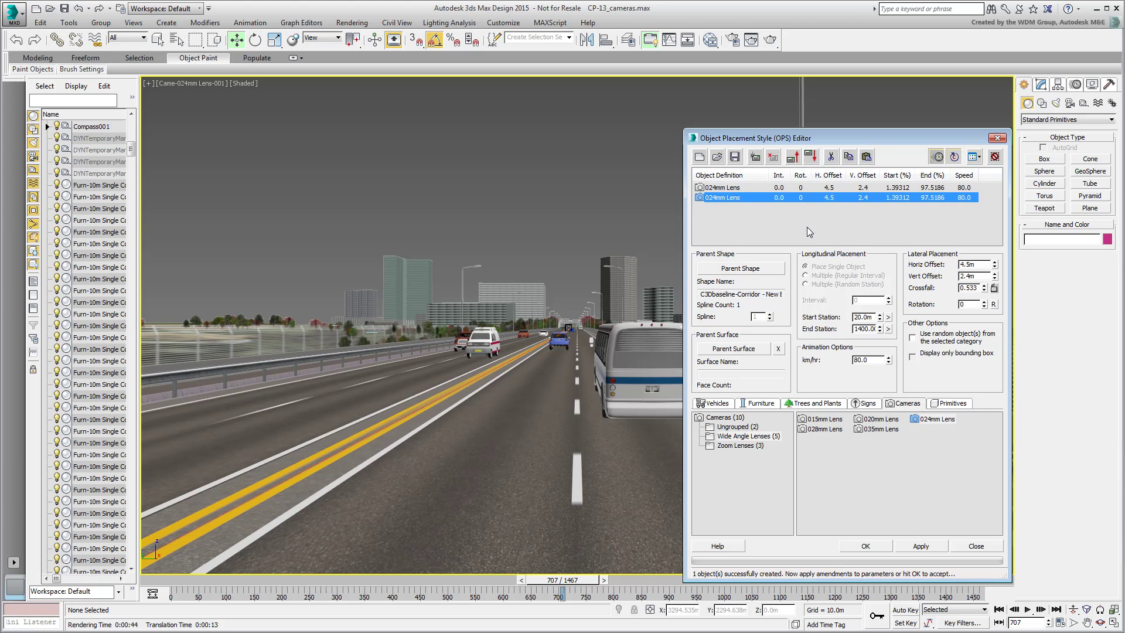
# - Give the copy Horiz Offset -4.5 and speed -80 km/hr, then apply to create it
pyautogui.click(962, 265)
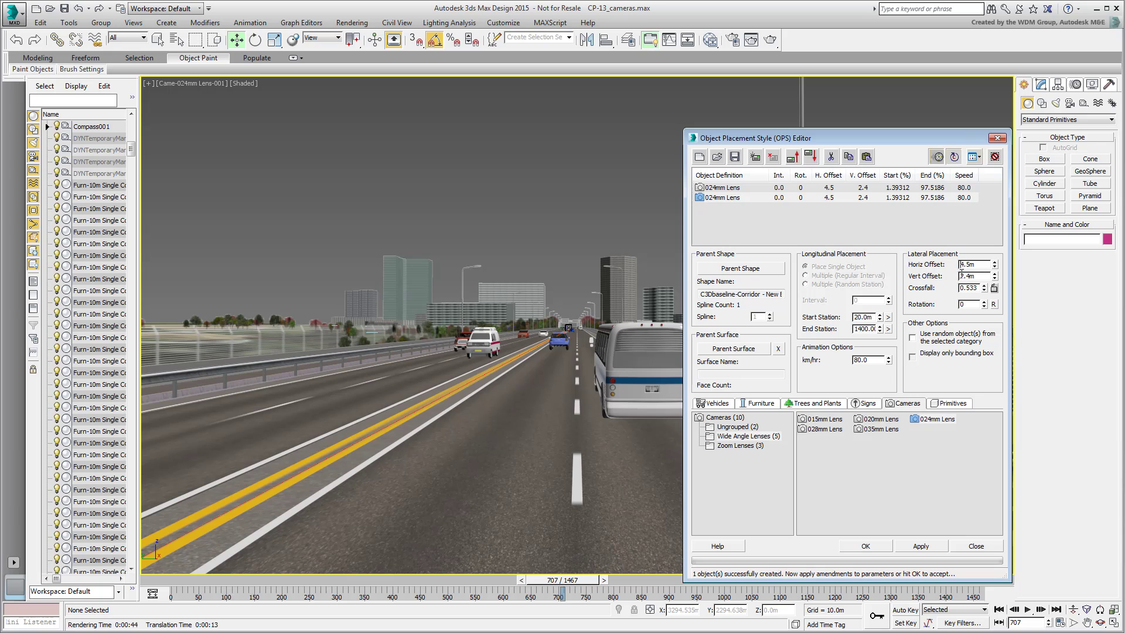
pyautogui.write('-')
pyautogui.click(854, 359)
pyautogui.click(921, 546)
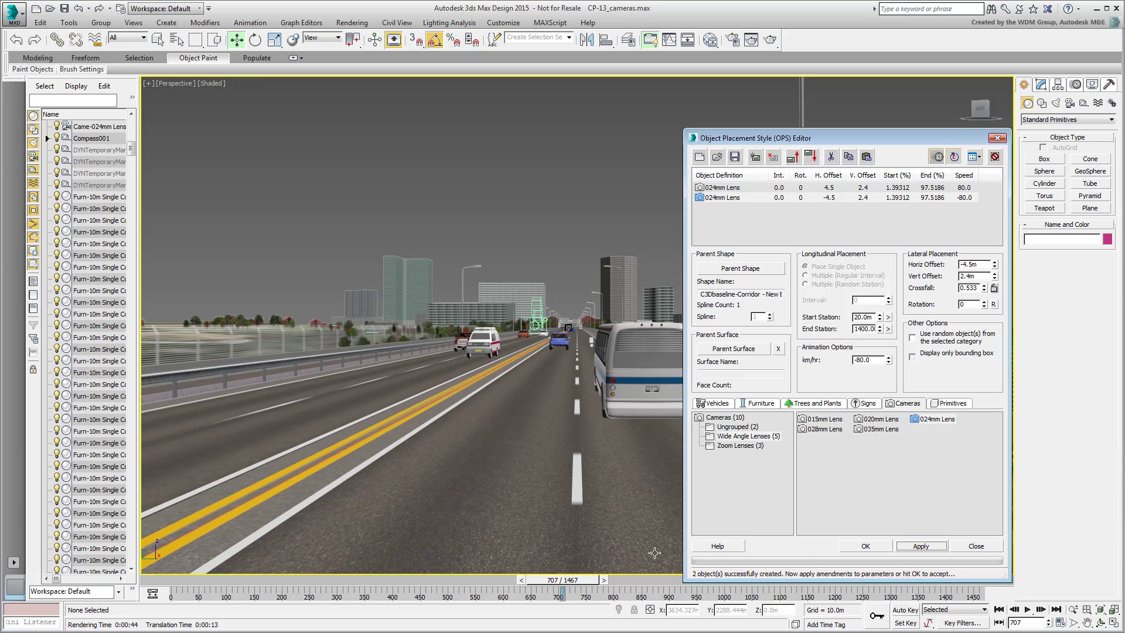
pyautogui.click(177, 84)
# - View through Came-024mm Lens-003, scrub to frame 810, and render that frame
pyautogui.moveTo(255, 103)
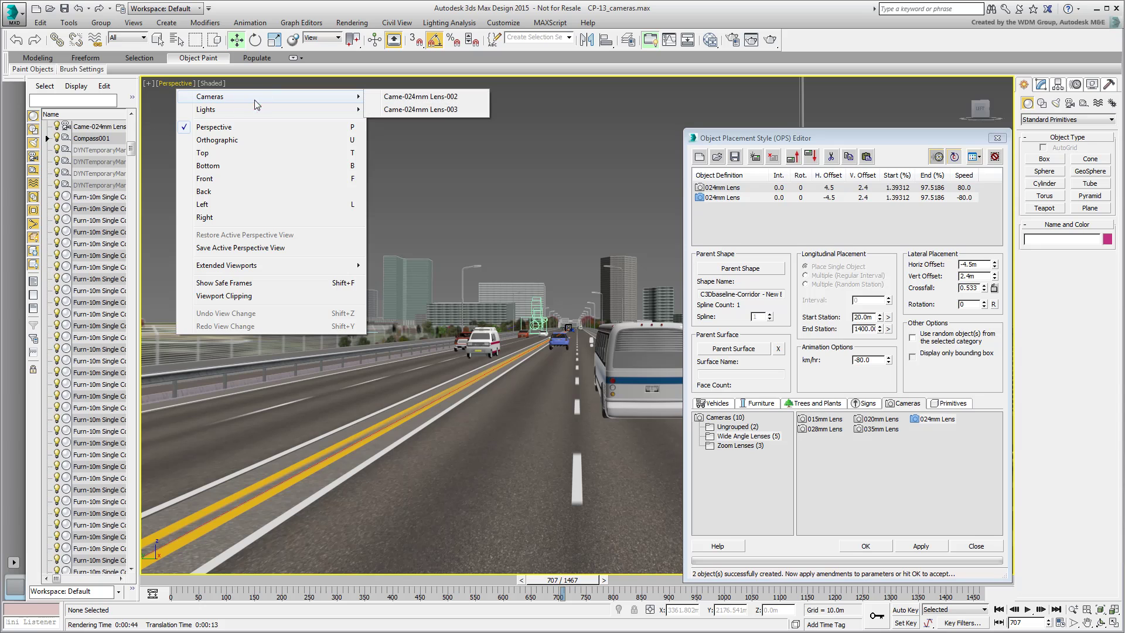
pyautogui.click(431, 110)
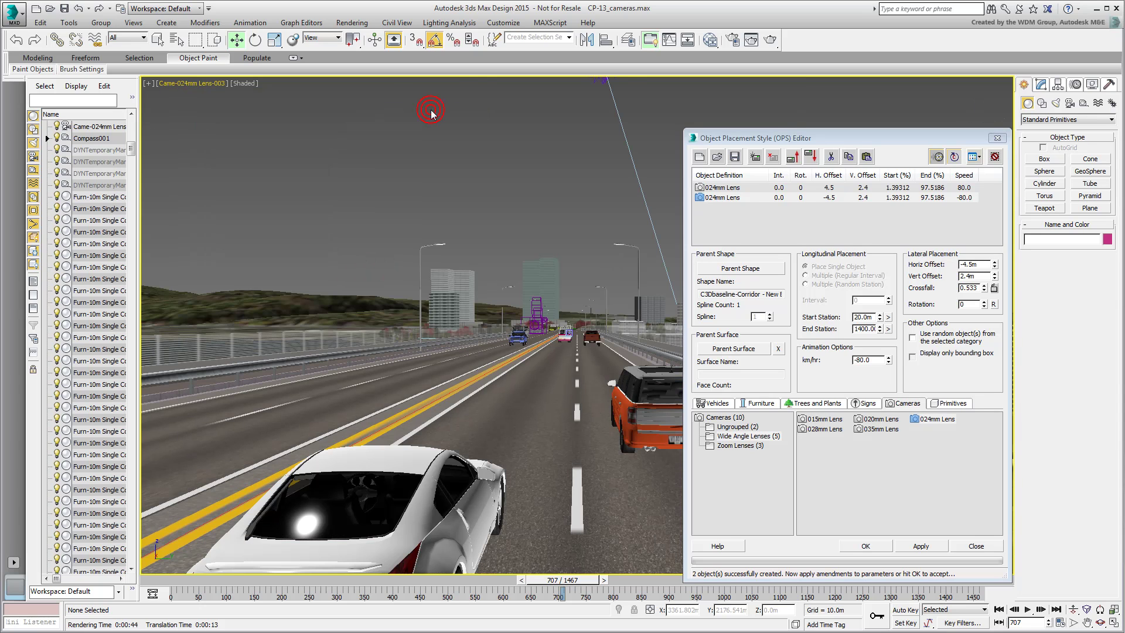
pyautogui.moveTo(205, 586); pyautogui.dragTo(618, 597)
pyautogui.click(772, 40)
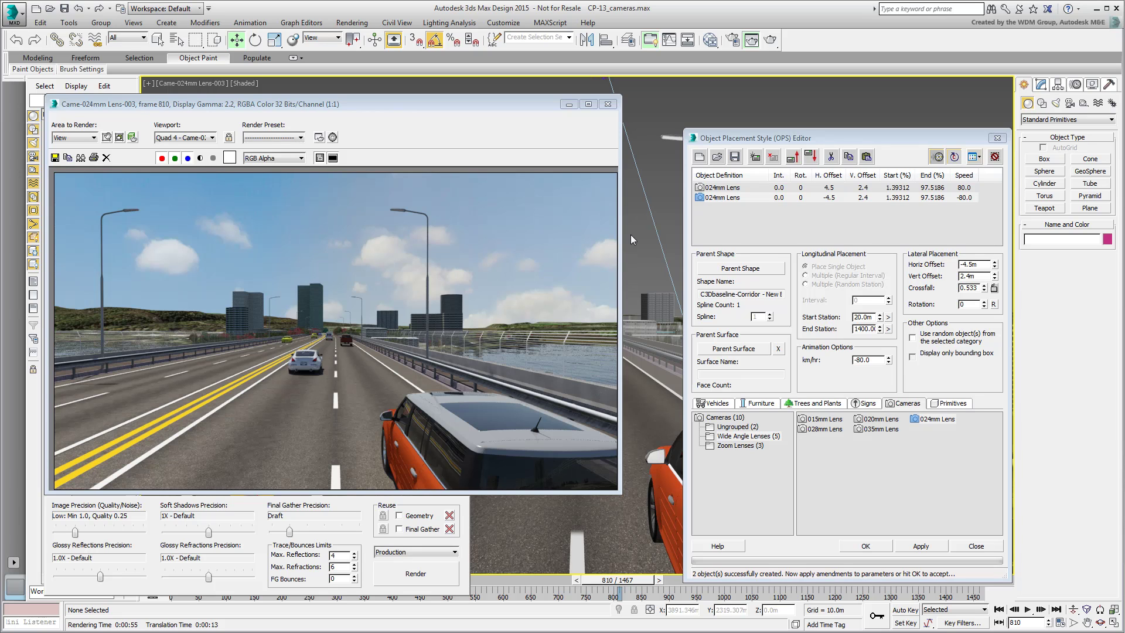
# - Close the rendered frame and the Object Placement Style Editor, dismissing the unsaved style prompt
pyautogui.click(607, 104)
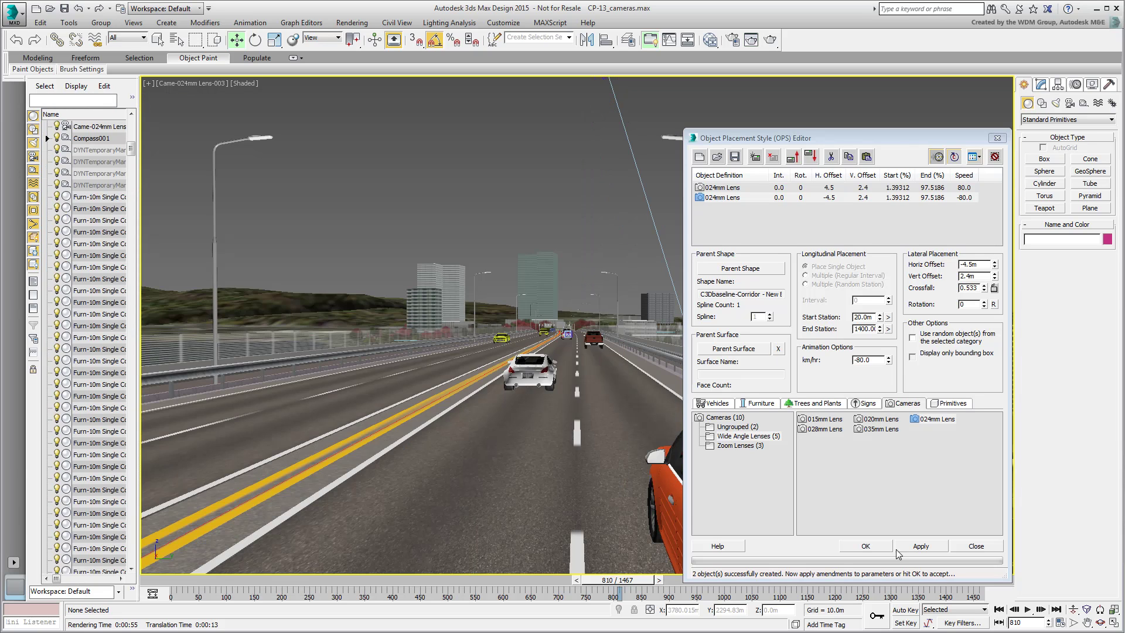
pyautogui.click(973, 546)
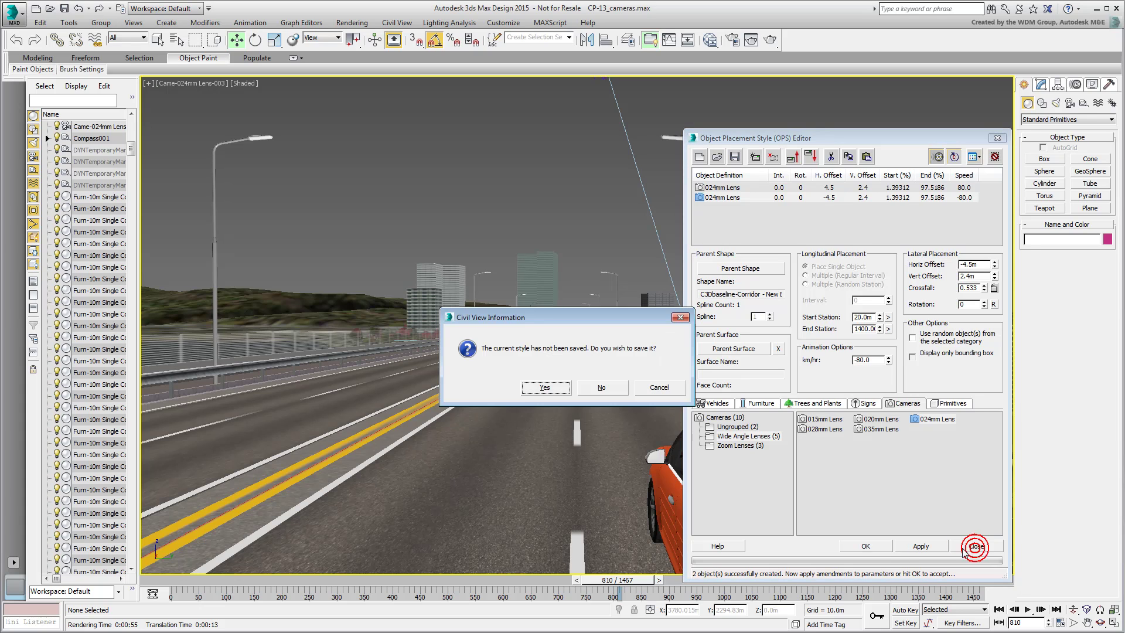
pyautogui.click(610, 386)
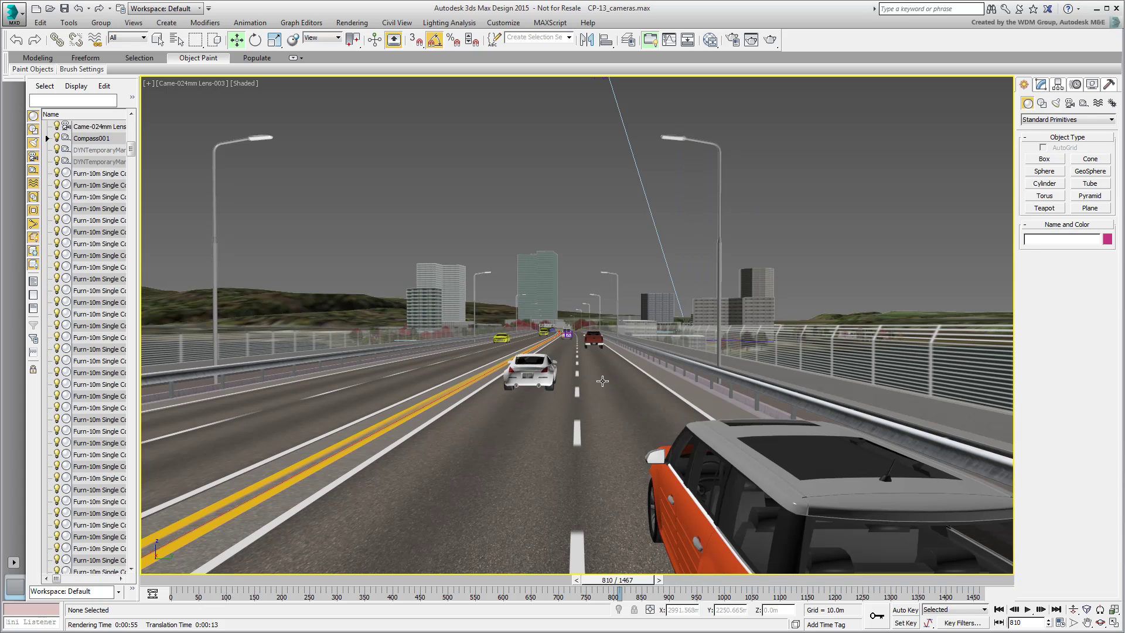
# - Switch to a Perspective view and orbit out to see the whole bridge and its cameras from above
pyautogui.press('p')
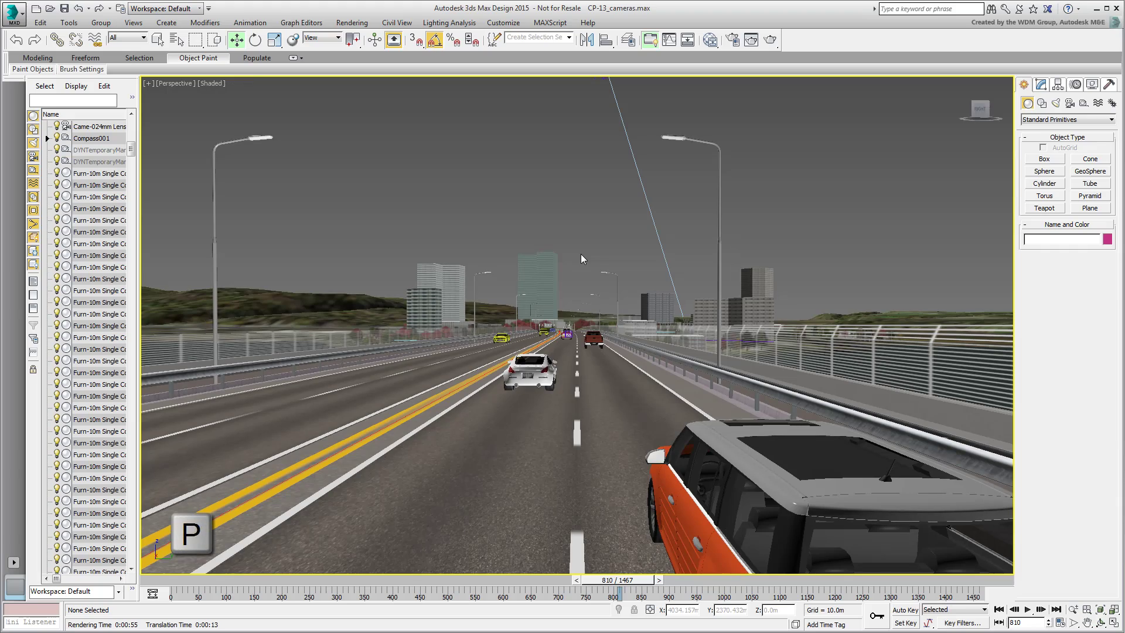
pyautogui.keyDown('alt'); pyautogui.moveTo(490, 282); pyautogui.dragTo(550, 347, button='middle'); pyautogui.keyUp('alt')
pyautogui.scroll(-5, 502, 345)
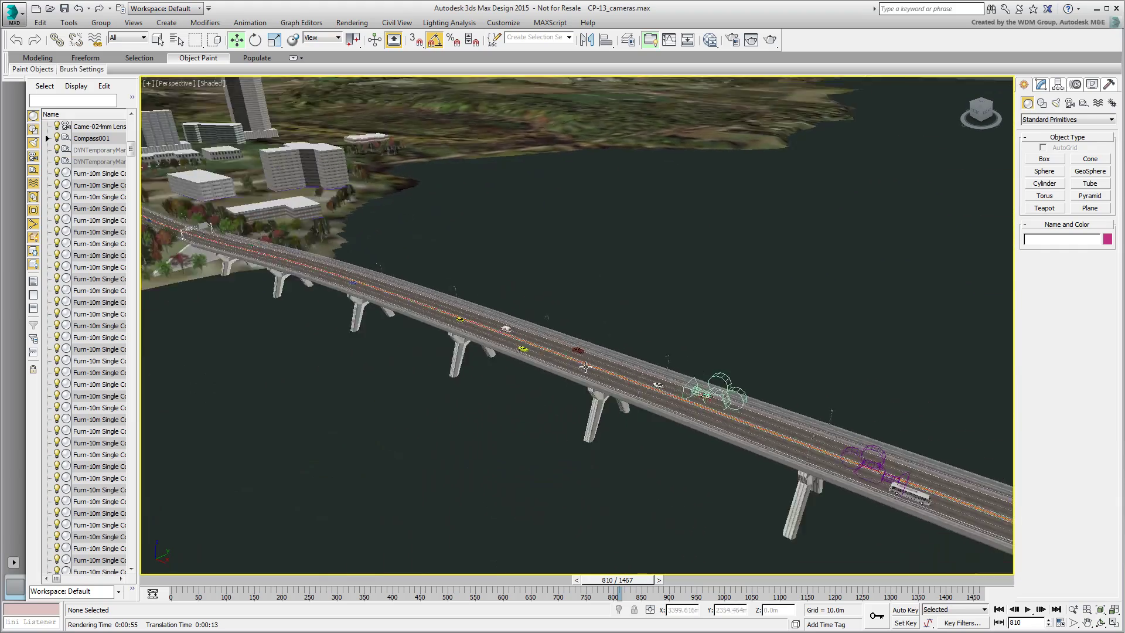
pyautogui.keyDown('alt'); pyautogui.moveTo(570, 394); pyautogui.dragTo(477, 391, button='middle'); pyautogui.keyUp('alt')
pyautogui.keyDown('alt'); pyautogui.moveTo(559, 472); pyautogui.dragTo(452, 512, button='middle'); pyautogui.keyUp('alt')
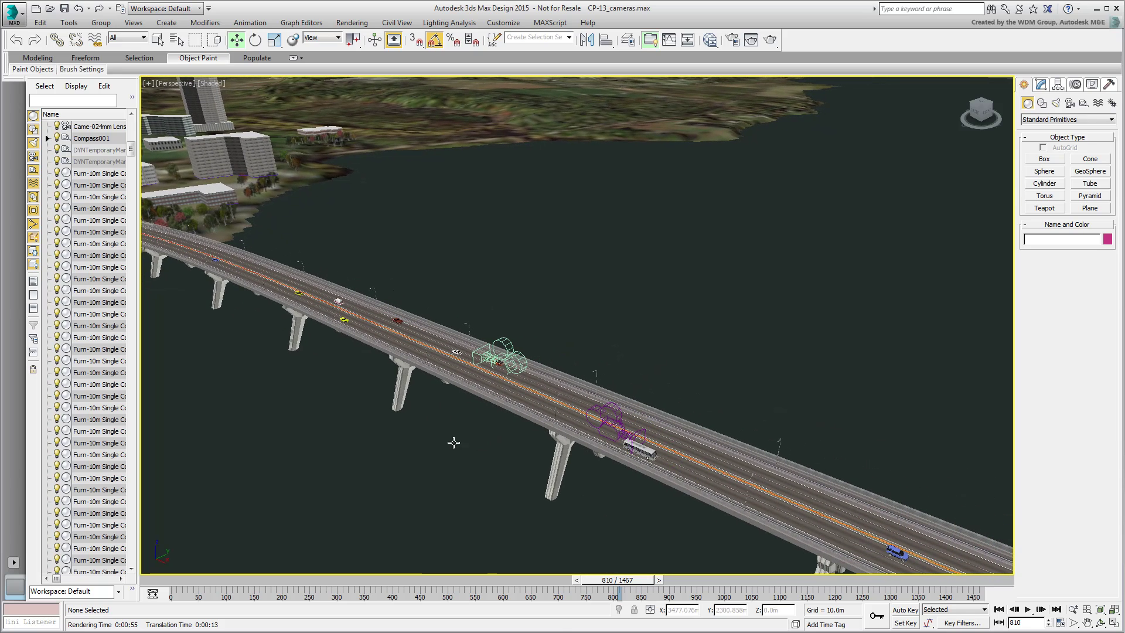
pyautogui.moveTo(607, 585)
pyautogui.mouseDown()
pyautogui.moveTo(546, 586)
pyautogui.moveTo(613, 586)
pyautogui.mouseUp()
pyautogui.moveTo(563, 507); pyautogui.dragTo(484, 482, button='middle')
# - Maximize the Top view in wireframe at frame 0, centred on the bridge
pyautogui.hotkey('alt', 'w')
pyautogui.rightClick(359, 237)
pyautogui.hotkey('alt', 'w')
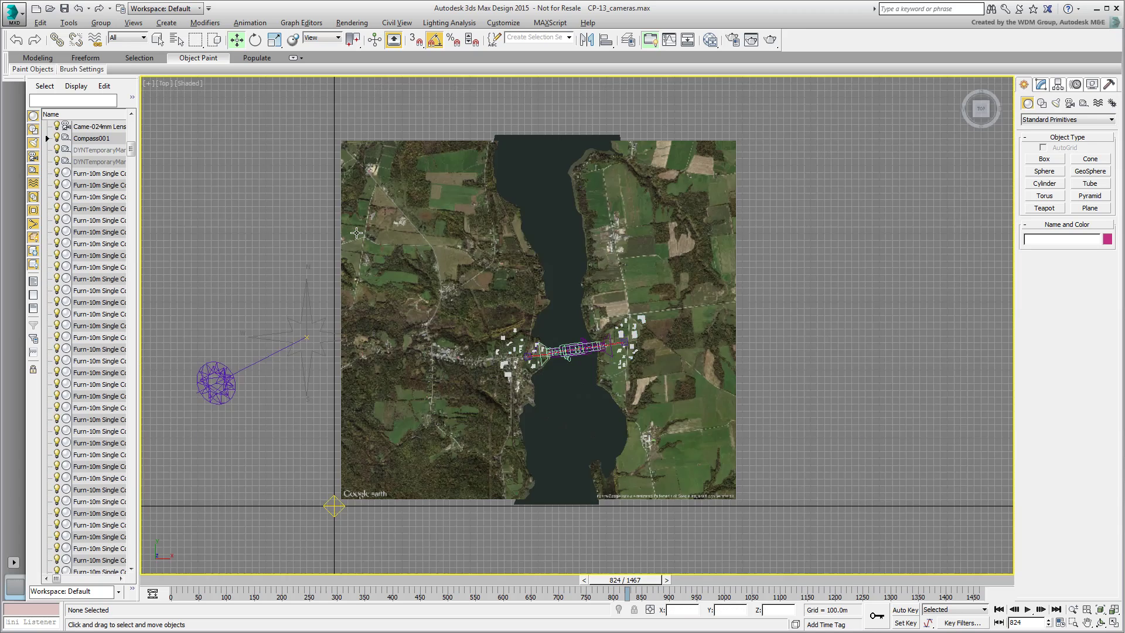
pyautogui.scroll(5, 564, 354)
pyautogui.scroll(5, 580, 344)
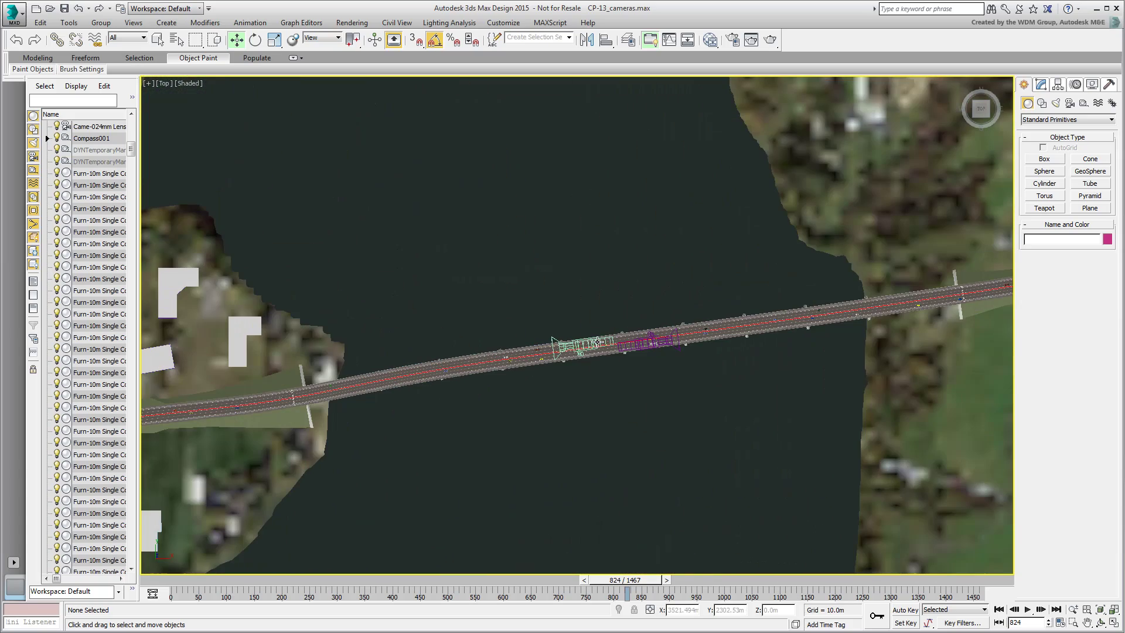
pyautogui.click(216, 582)
pyautogui.press('F3')
pyautogui.moveTo(741, 353)
pyautogui.mouseDown(button='middle')
pyautogui.moveTo(653, 394)
pyautogui.moveTo(732, 447)
pyautogui.moveTo(671, 493)
pyautogui.mouseUp(button='middle')
pyautogui.press('F3')
pyautogui.scroll(3, 678, 385)
pyautogui.scroll(-4, 667, 487)
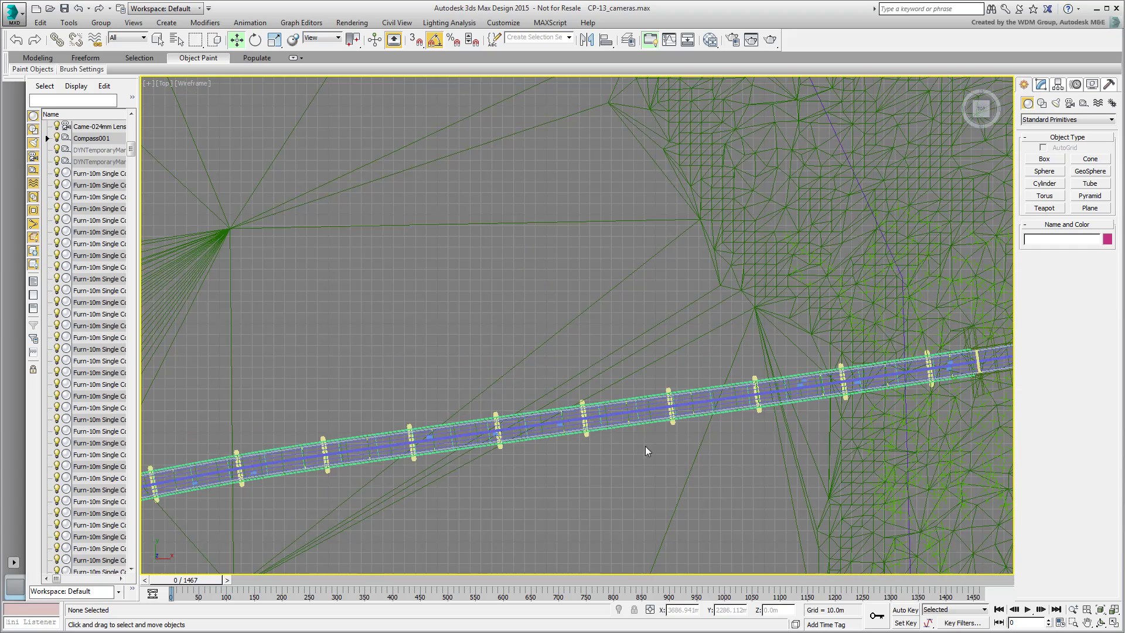
pyautogui.moveTo(645, 446); pyautogui.dragTo(694, 456, button='middle')
# - Create target camera Camera001 aimed across the bridge, then maximize the Perspective view
pyautogui.click(1069, 104)
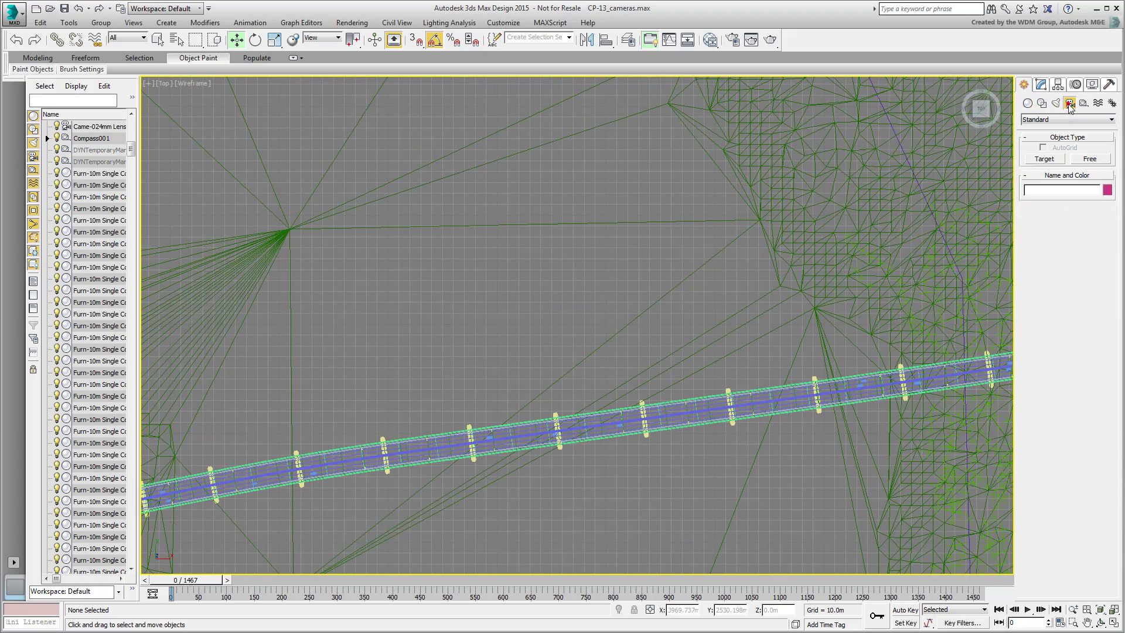
pyautogui.click(1038, 160)
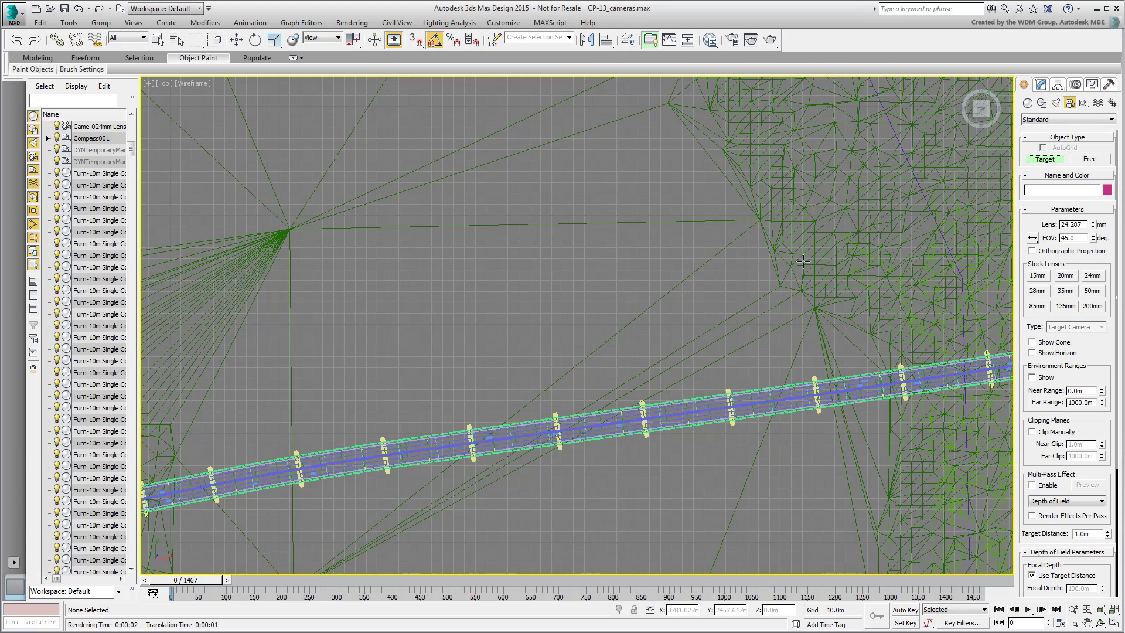
pyautogui.moveTo(643, 256); pyautogui.dragTo(498, 420)
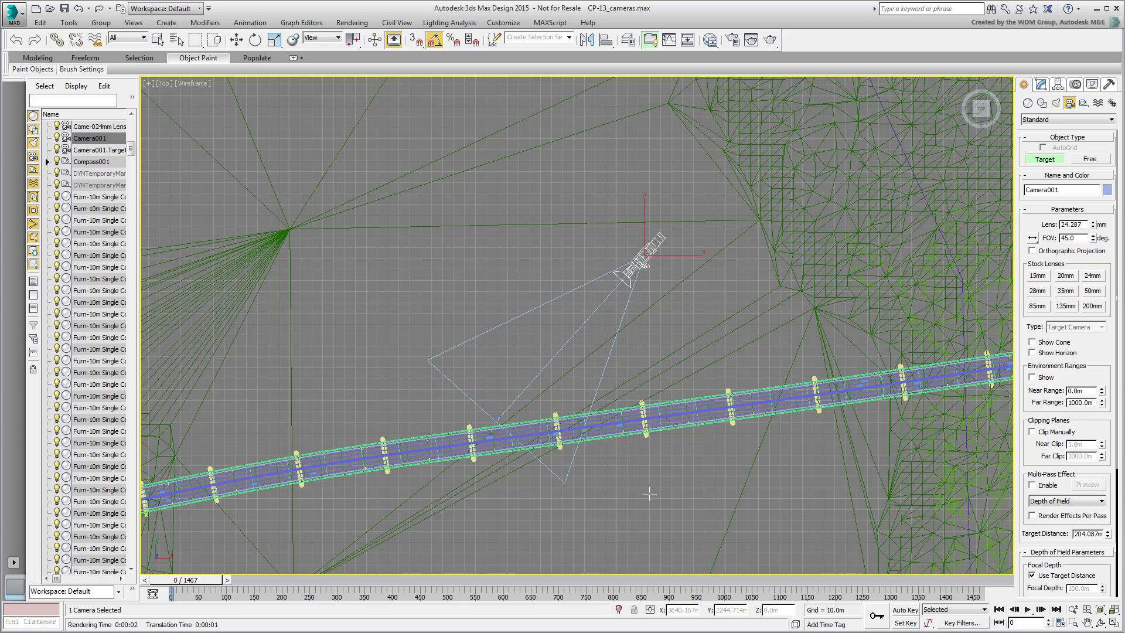
pyautogui.hotkey('alt', 'w')
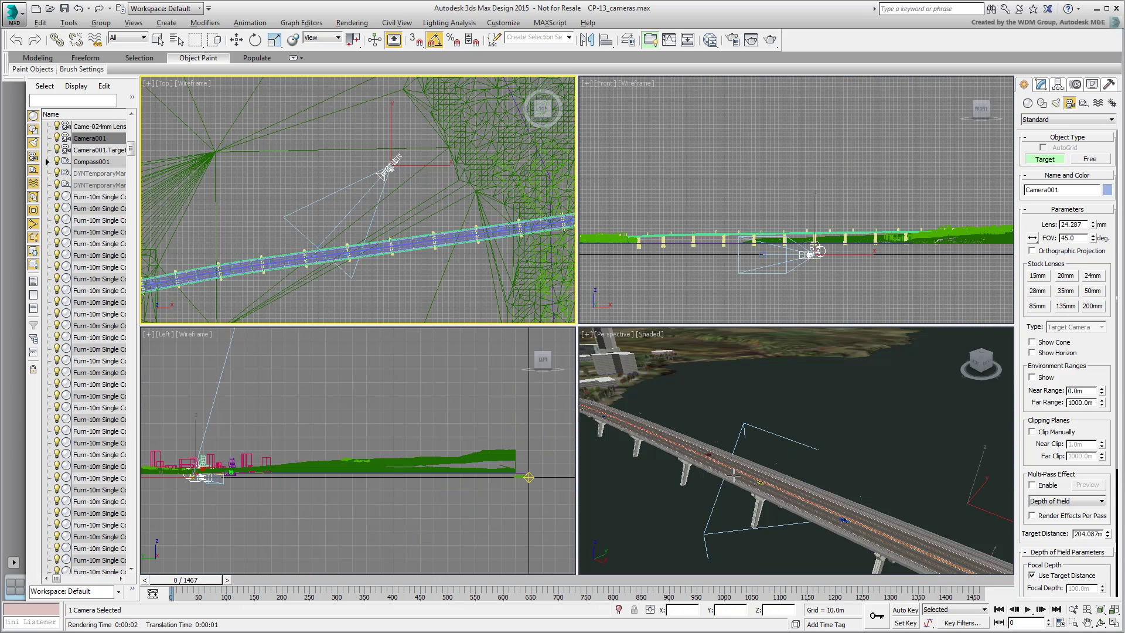
pyautogui.hotkey('alt', 'w')
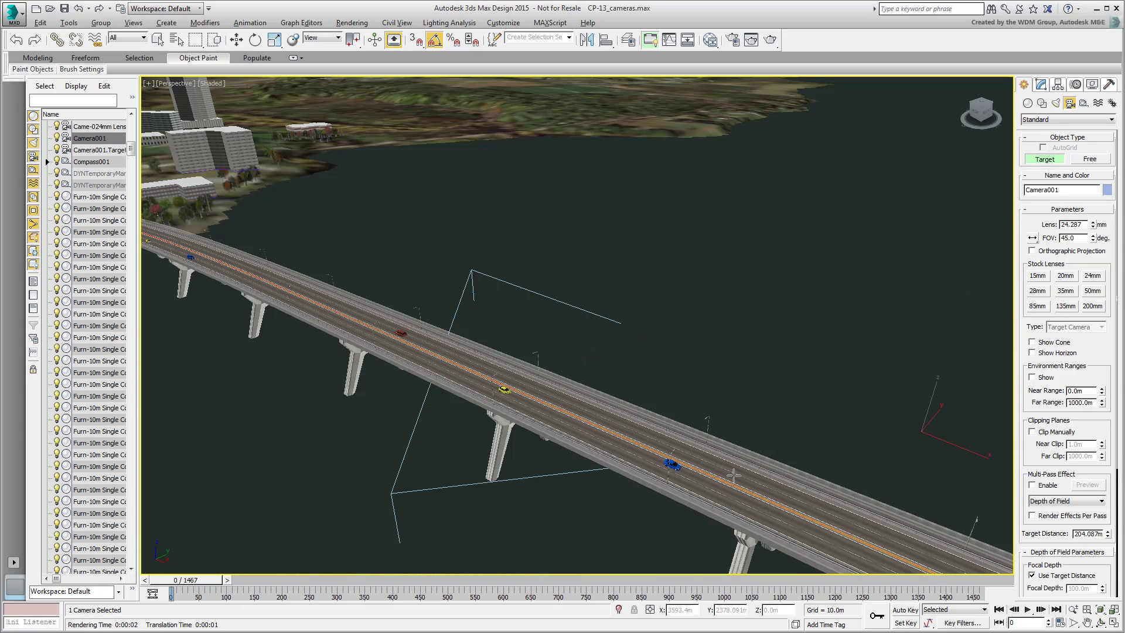
# - Set the viewport to look through Camera001
pyautogui.click(174, 84)
pyautogui.moveTo(220, 99)
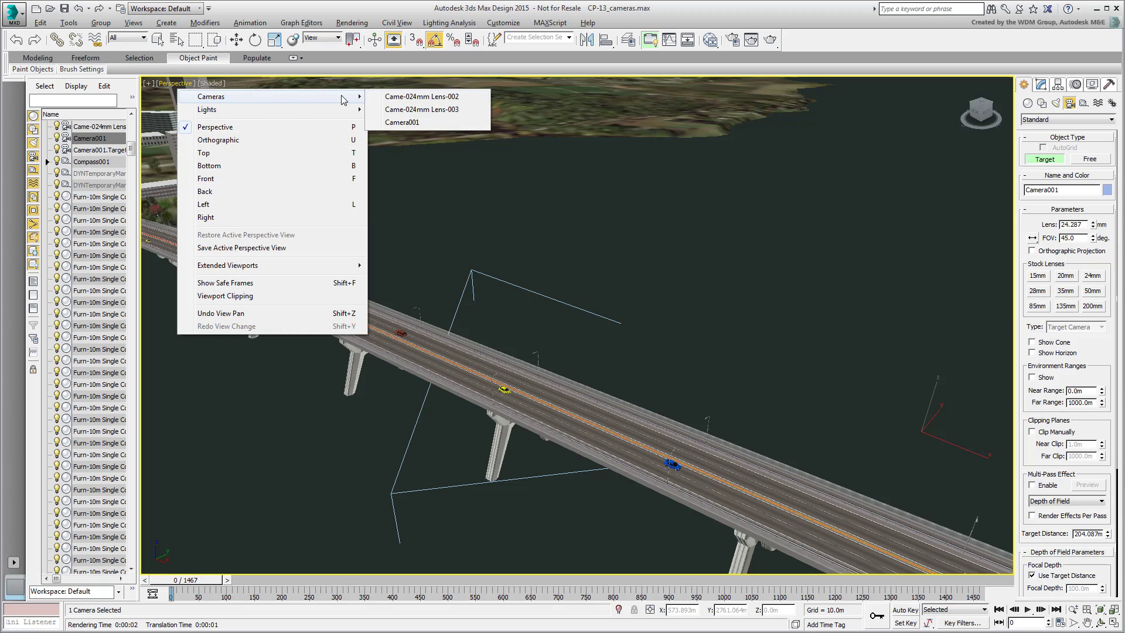
pyautogui.click(414, 122)
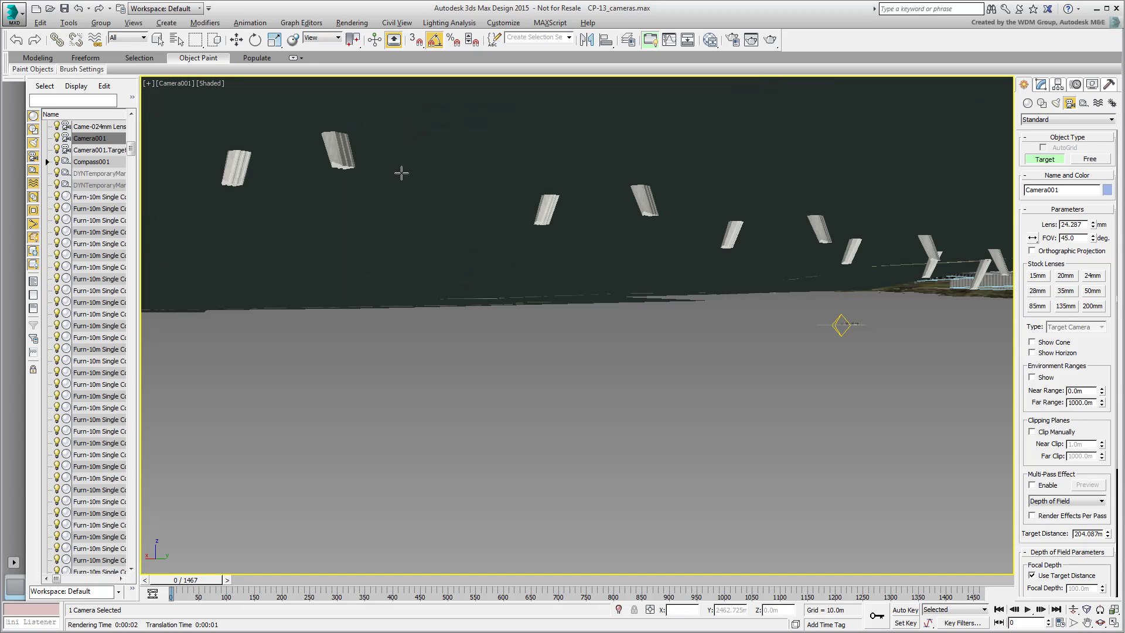
# - In the four-view Front view, raise Camera001 and its target to frame the bridge piers and deck
pyautogui.hotkey('alt', 'w')
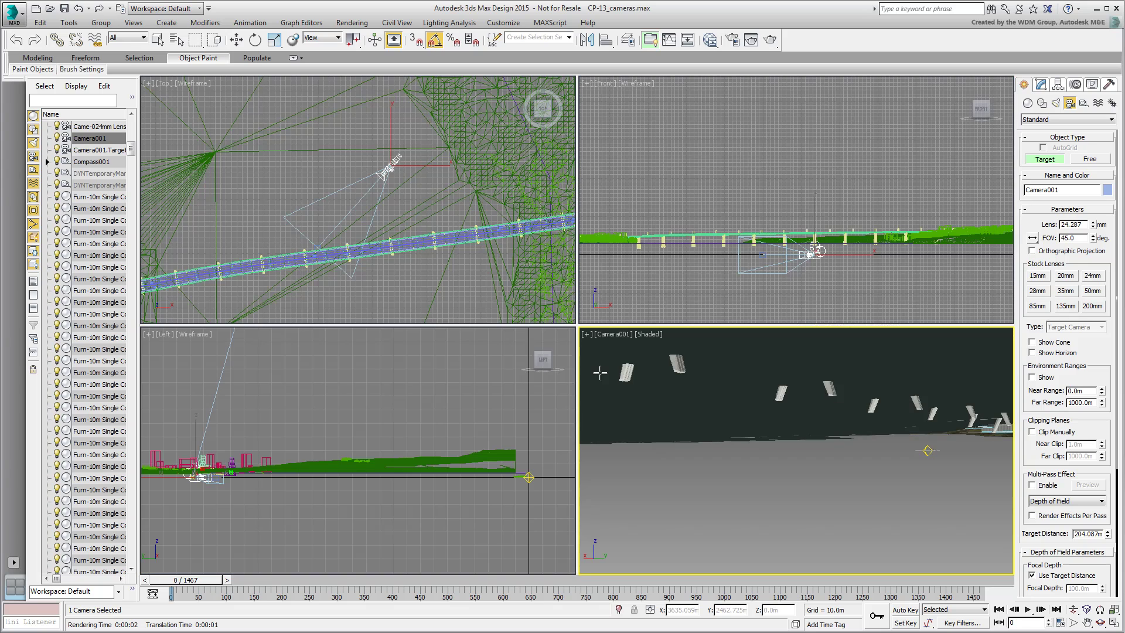
pyautogui.rightClick(764, 294)
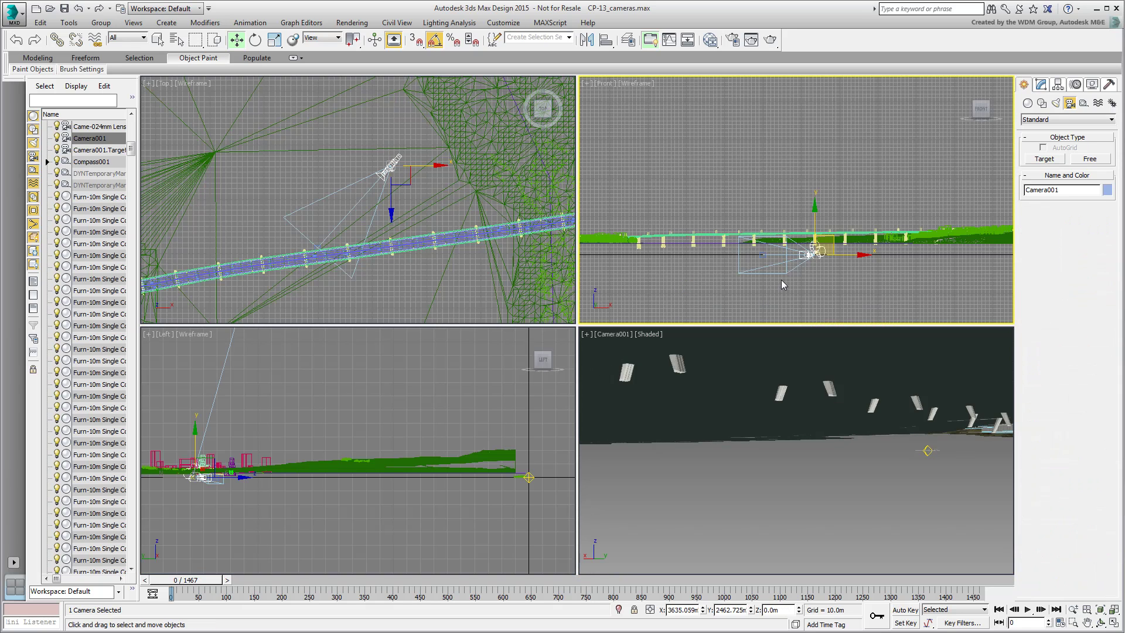
pyautogui.moveTo(783, 277)
pyautogui.mouseDown()
pyautogui.moveTo(759, 256)
pyautogui.moveTo(762, 267)
pyautogui.mouseUp()
pyautogui.click(817, 225)
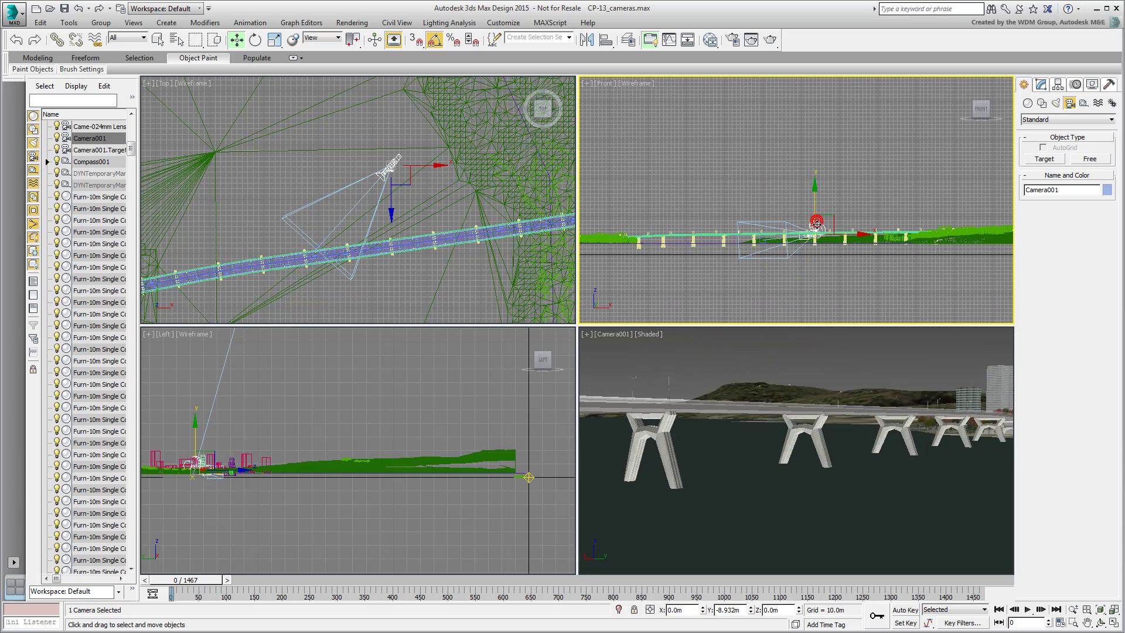
pyautogui.moveTo(816, 225); pyautogui.dragTo(816, 229)
pyautogui.rightClick(718, 232)
pyautogui.click(709, 223)
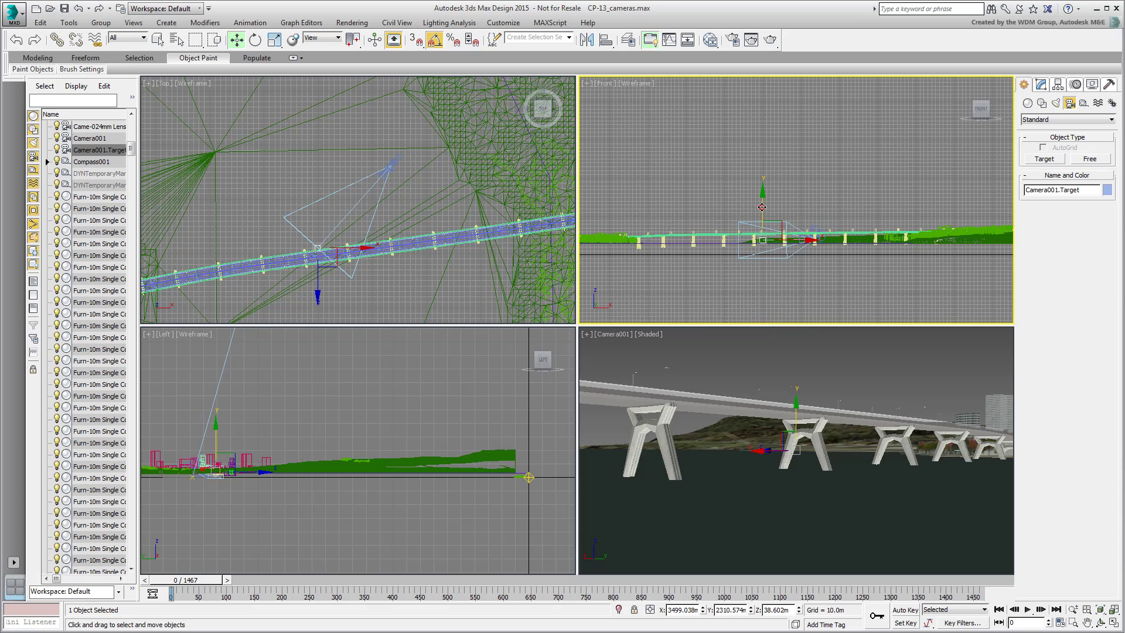
pyautogui.moveTo(761, 206); pyautogui.dragTo(761, 205)
pyautogui.click(816, 230)
# - Rename the camera Came-Bridge_Side
pyautogui.click(1071, 189)
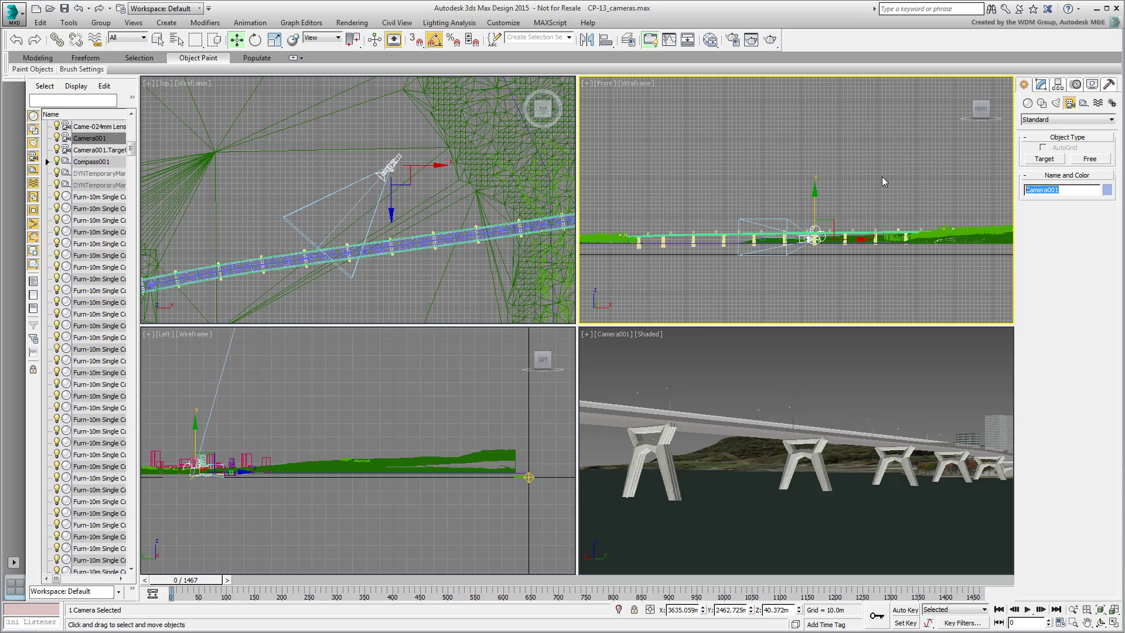
pyautogui.write('Came')
pyautogui.press('Return')
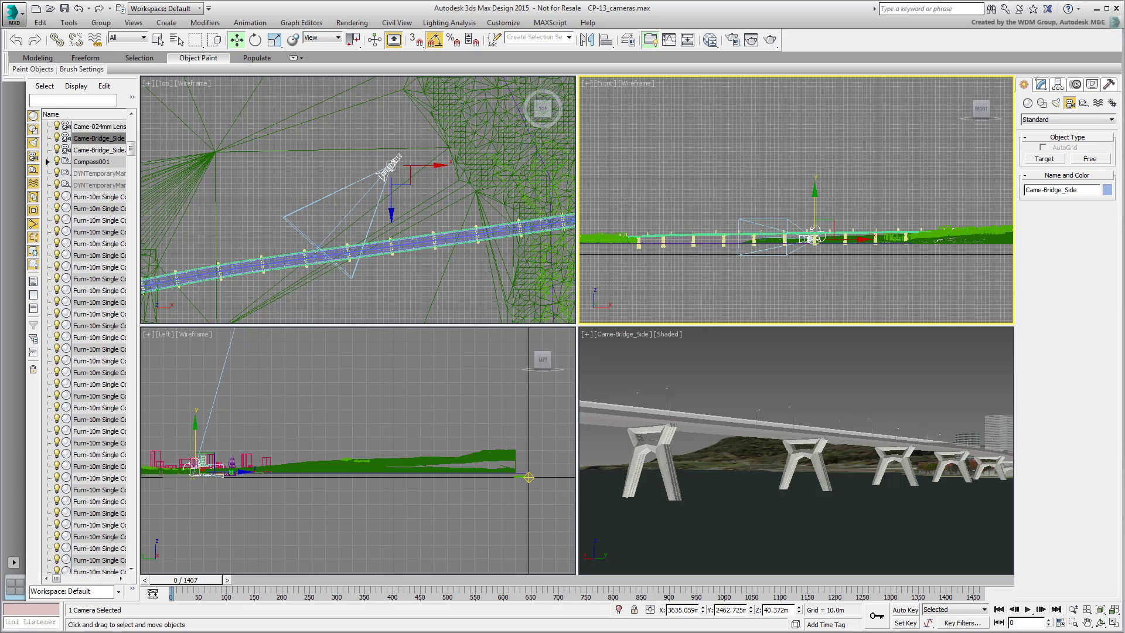
# - With Auto Key on near frame 300, move the camera along and above the bridge, re-aiming its target
pyautogui.click(902, 611)
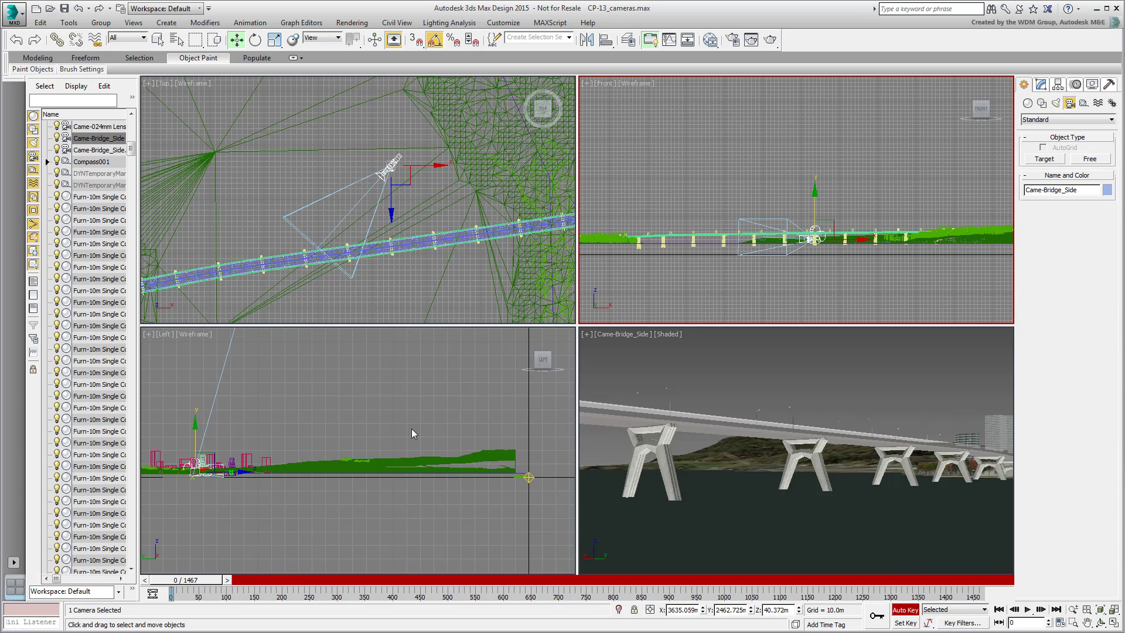
pyautogui.moveTo(171, 580); pyautogui.dragTo(346, 585)
pyautogui.moveTo(409, 147); pyautogui.dragTo(244, 172)
pyautogui.moveTo(697, 212); pyautogui.dragTo(697, 201)
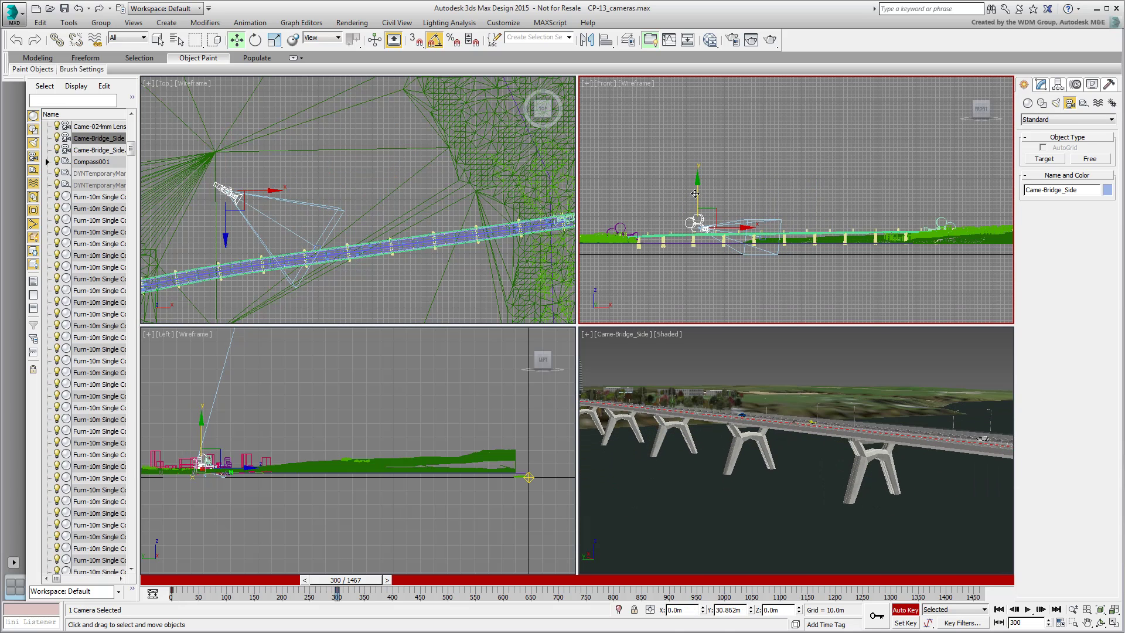
pyautogui.rightClick(293, 220)
pyautogui.rightClick(294, 219)
pyautogui.click(264, 208)
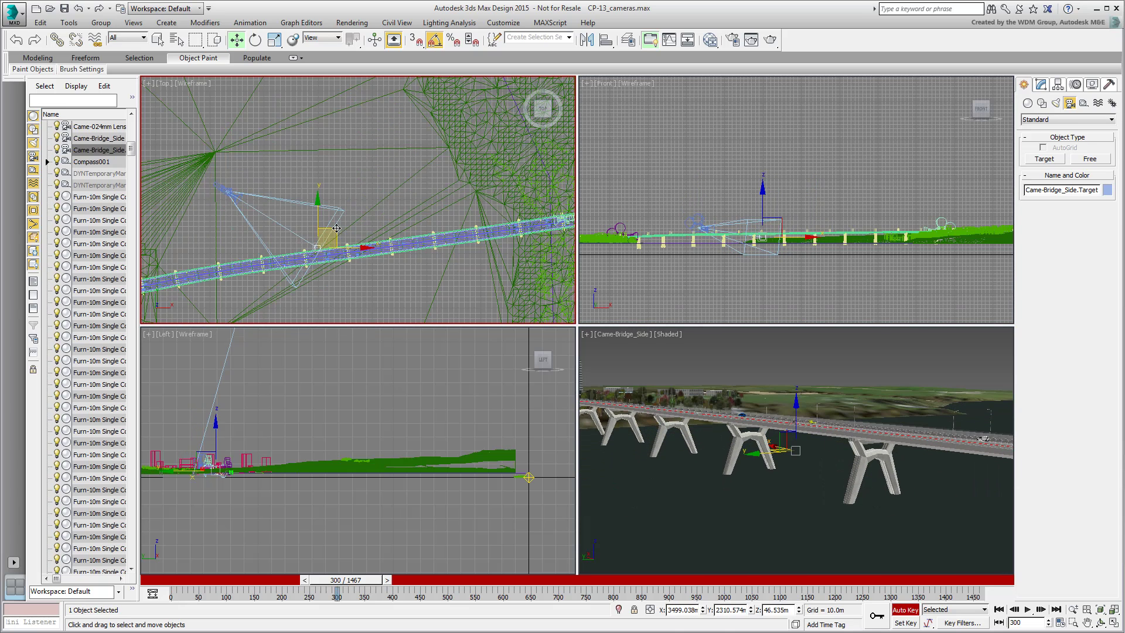
pyautogui.moveTo(267, 234)
pyautogui.mouseDown()
pyautogui.moveTo(282, 252)
pyautogui.moveTo(272, 255)
pyautogui.mouseUp()
# - Fine-tune the camera and target positions so the view lands on the bridge deck
pyautogui.click(696, 222)
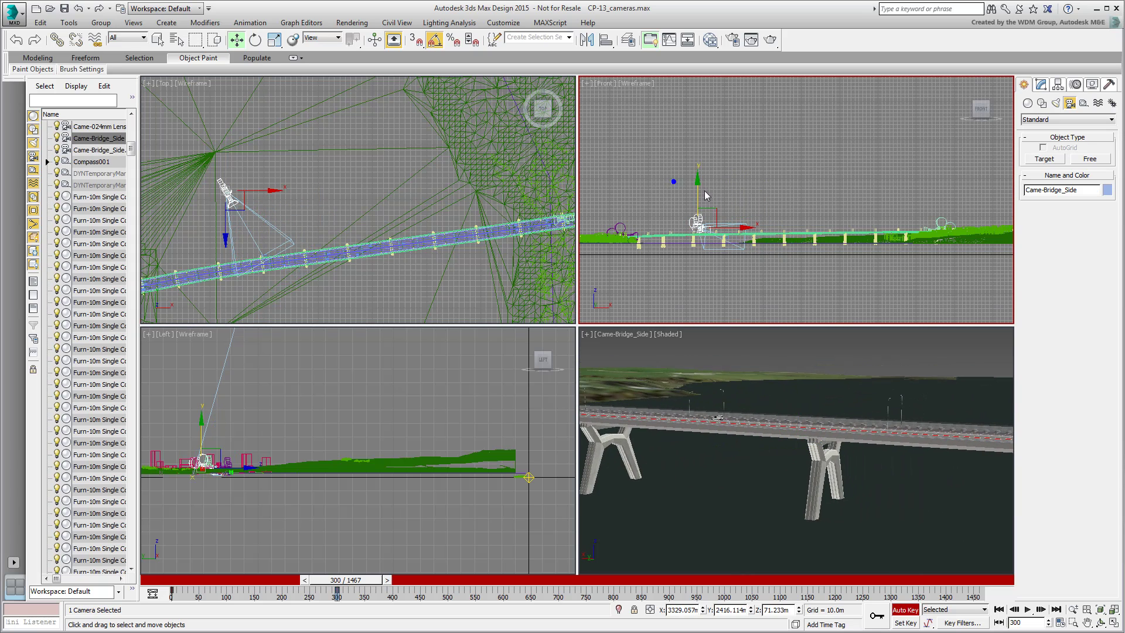
pyautogui.moveTo(698, 197); pyautogui.dragTo(706, 198)
pyautogui.rightClick(730, 209)
pyautogui.click(703, 201)
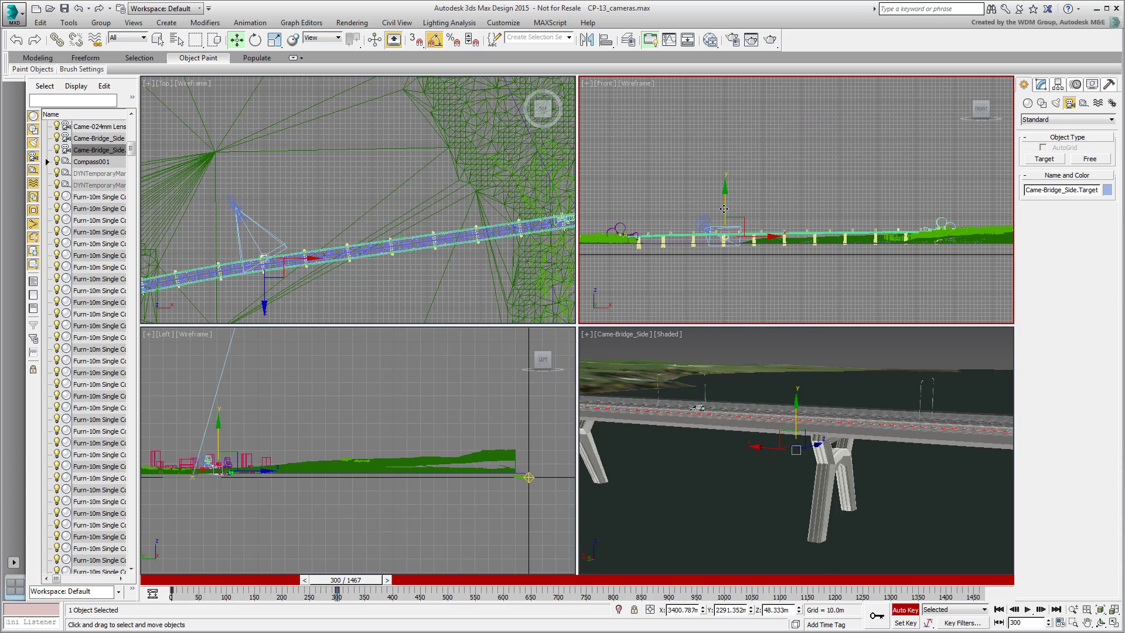
pyautogui.moveTo(282, 241); pyautogui.dragTo(283, 243)
pyautogui.moveTo(727, 228); pyautogui.dragTo(729, 225)
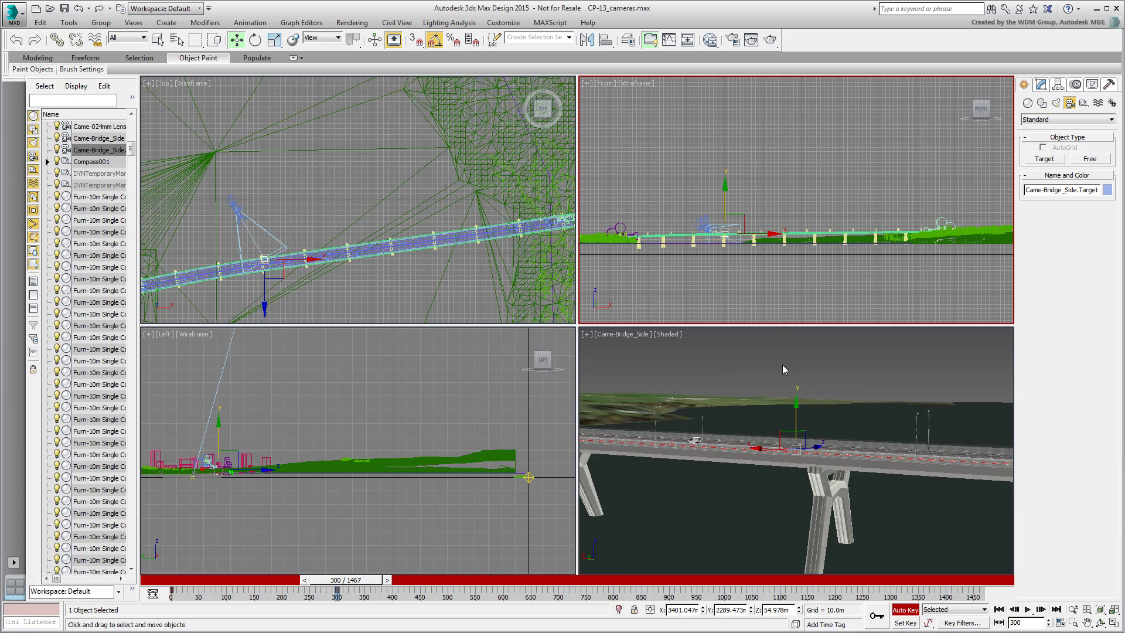
pyautogui.moveTo(350, 580)
pyautogui.mouseDown()
pyautogui.moveTo(283, 580)
pyautogui.moveTo(361, 581)
pyautogui.mouseUp()
# - Turn off Auto Key, scrub to review the camera move, and maximize the camera view
pyautogui.press('w')
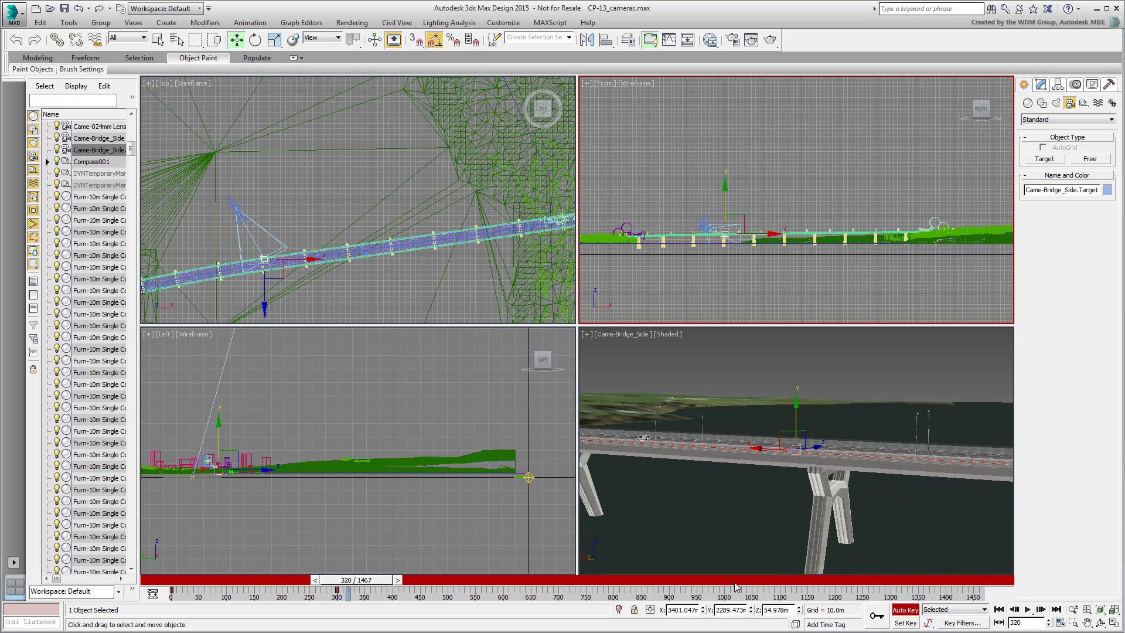
pyautogui.click(906, 611)
pyautogui.moveTo(367, 581); pyautogui.dragTo(342, 583)
pyautogui.rightClick(690, 485)
pyautogui.hotkey('alt', 'w')
pyautogui.press('w')
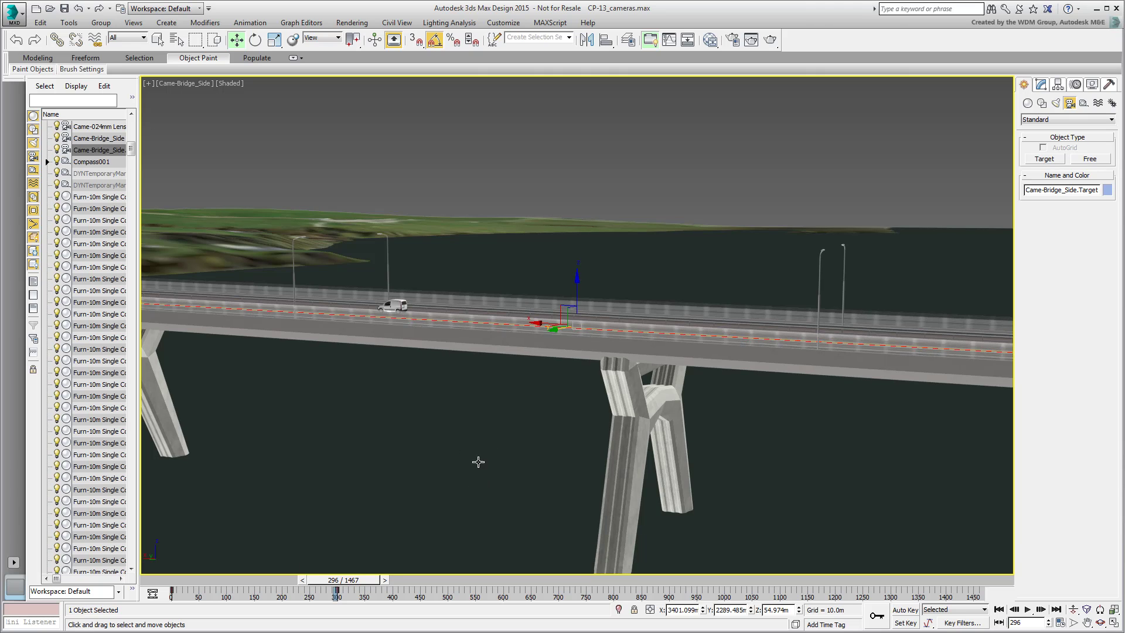
# - Return to the four-view layout with the animation at frame 0
pyautogui.hotkey('alt', 'w')
pyautogui.moveTo(473, 271); pyautogui.dragTo(456, 271, button='middle')
pyautogui.moveTo(352, 581); pyautogui.dragTo(175, 583)
pyautogui.moveTo(452, 235); pyautogui.dragTo(352, 275, button='middle')
pyautogui.scroll(4, 451, 242)
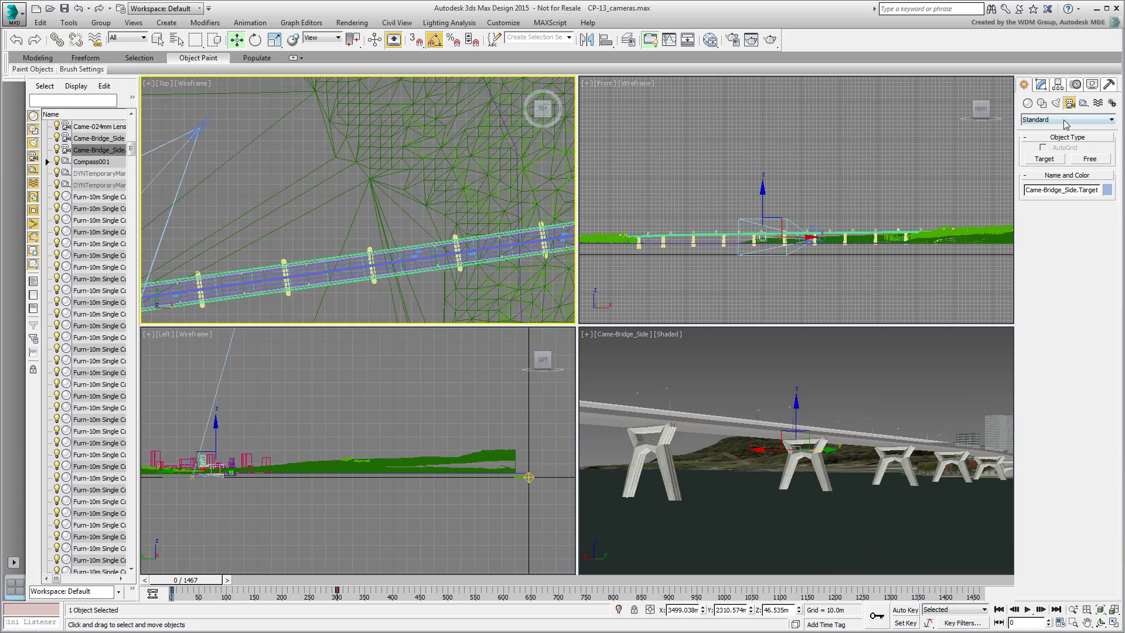
# - Draw a new target camera over the bridge in the Top view and rename it Came-Bridge_Top
pyautogui.click(1045, 159)
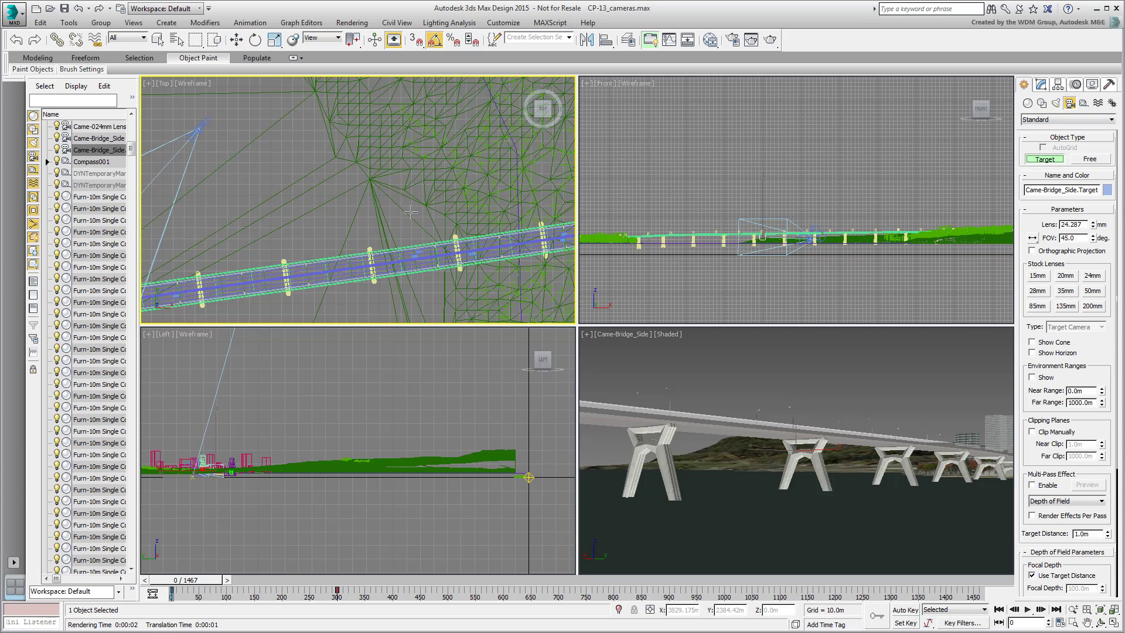
pyautogui.moveTo(411, 212); pyautogui.dragTo(328, 275)
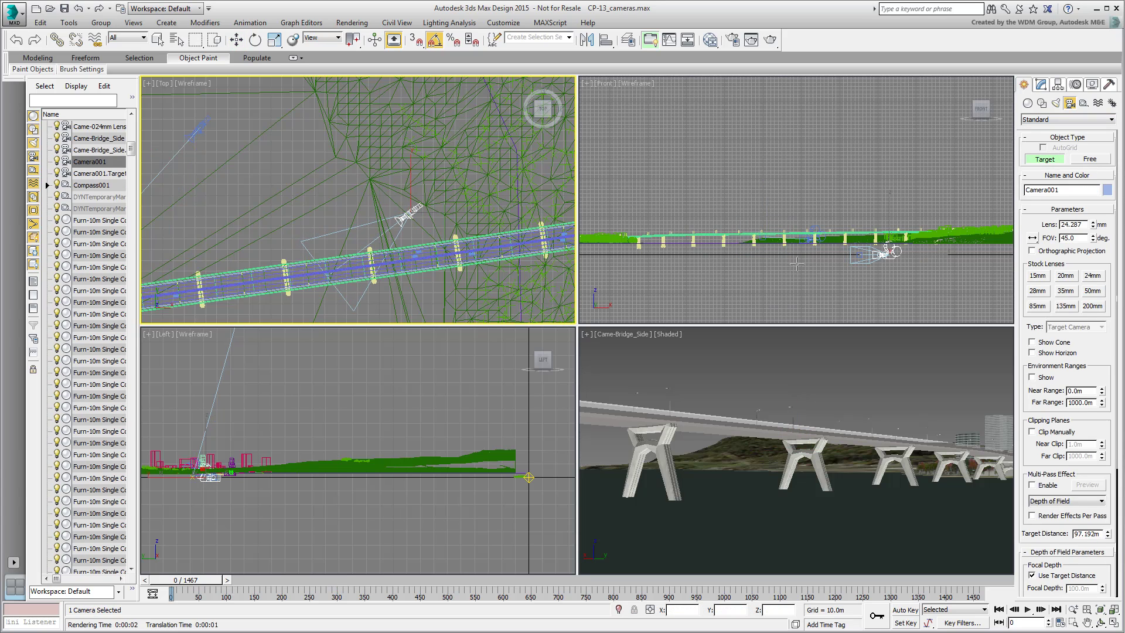
pyautogui.scroll(4, 804, 262)
pyautogui.moveTo(813, 270); pyautogui.dragTo(807, 286, button='middle')
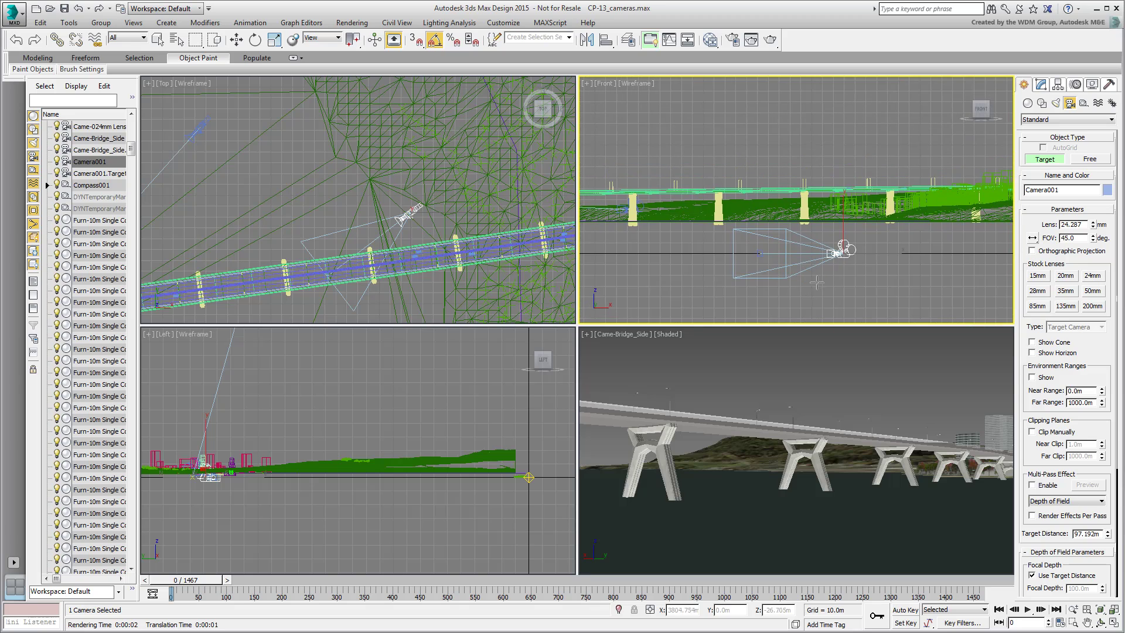
pyautogui.click(1042, 84)
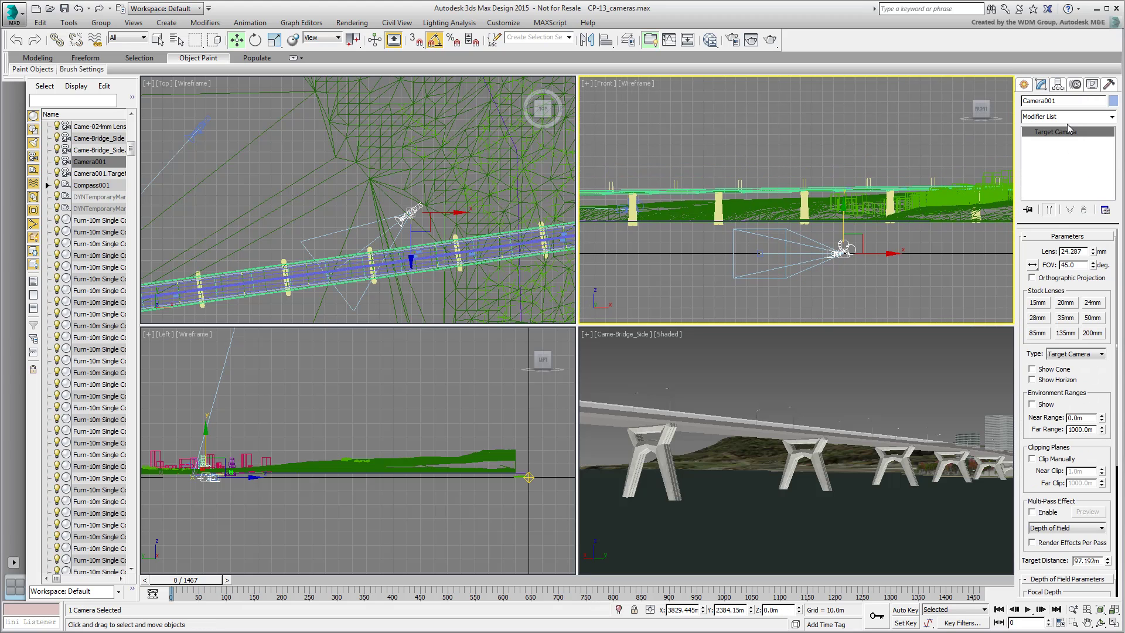
pyautogui.moveTo(1052, 103); pyautogui.dragTo(1023, 104)
pyautogui.write('Ca')
# - Switch the side-camera viewport to look through Came-Bridge_Top
pyautogui.rightClick(678, 351)
pyautogui.click(614, 333)
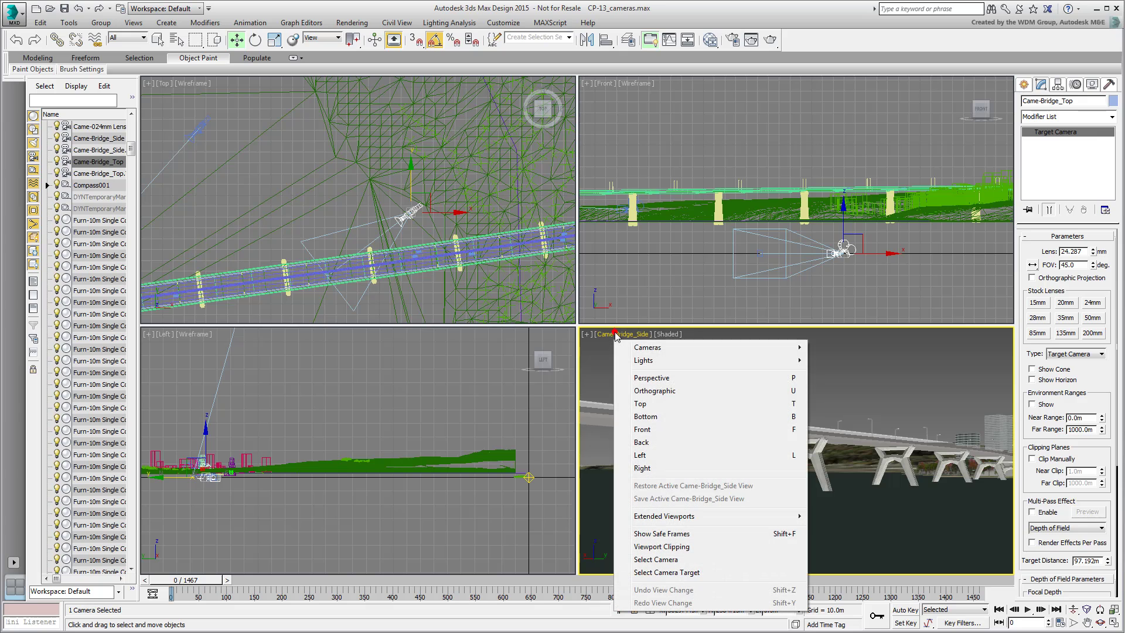
pyautogui.moveTo(672, 350)
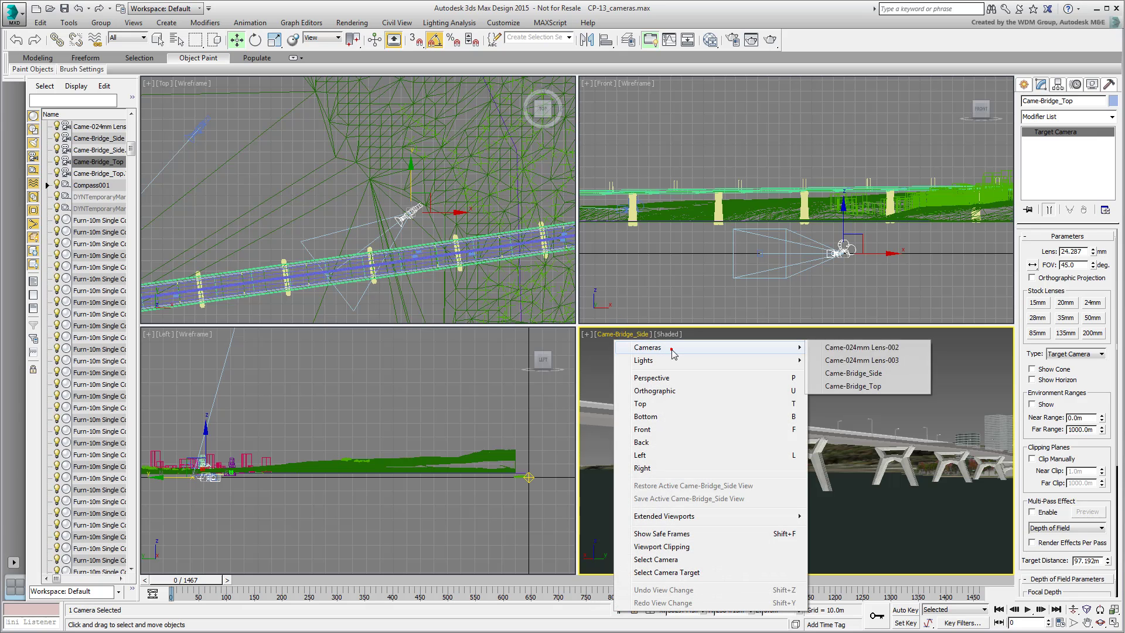
pyautogui.click(878, 388)
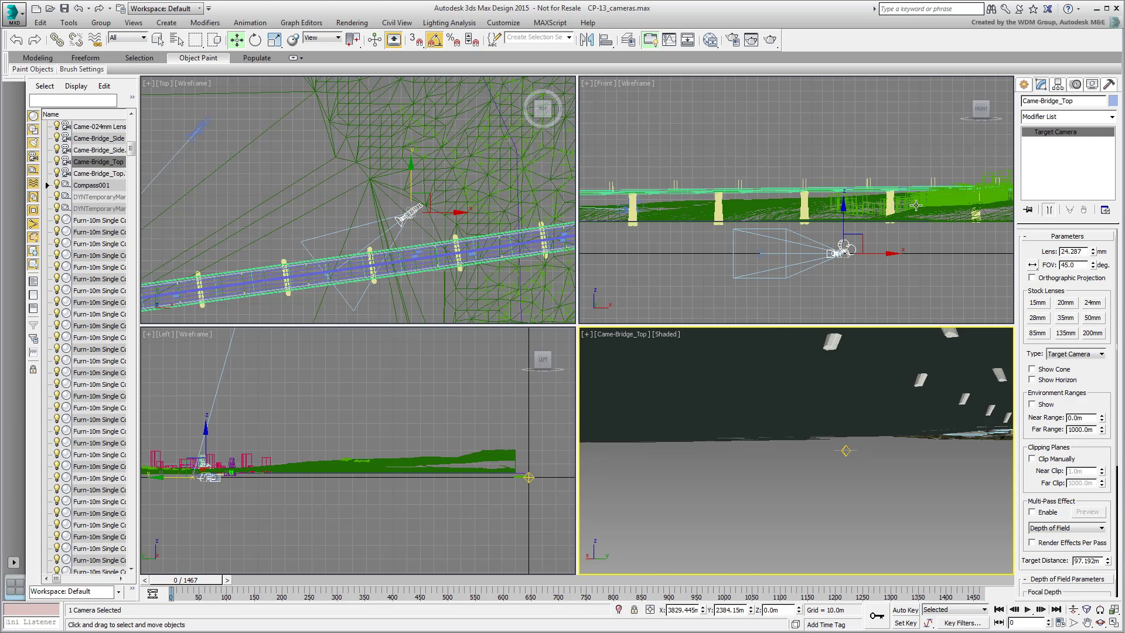
# - Raise Came-Bridge_Top to about 129 m and lift its target to aim down the road
pyautogui.moveTo(844, 224); pyautogui.dragTo(852, 104)
pyautogui.moveTo(765, 259); pyautogui.dragTo(768, 167)
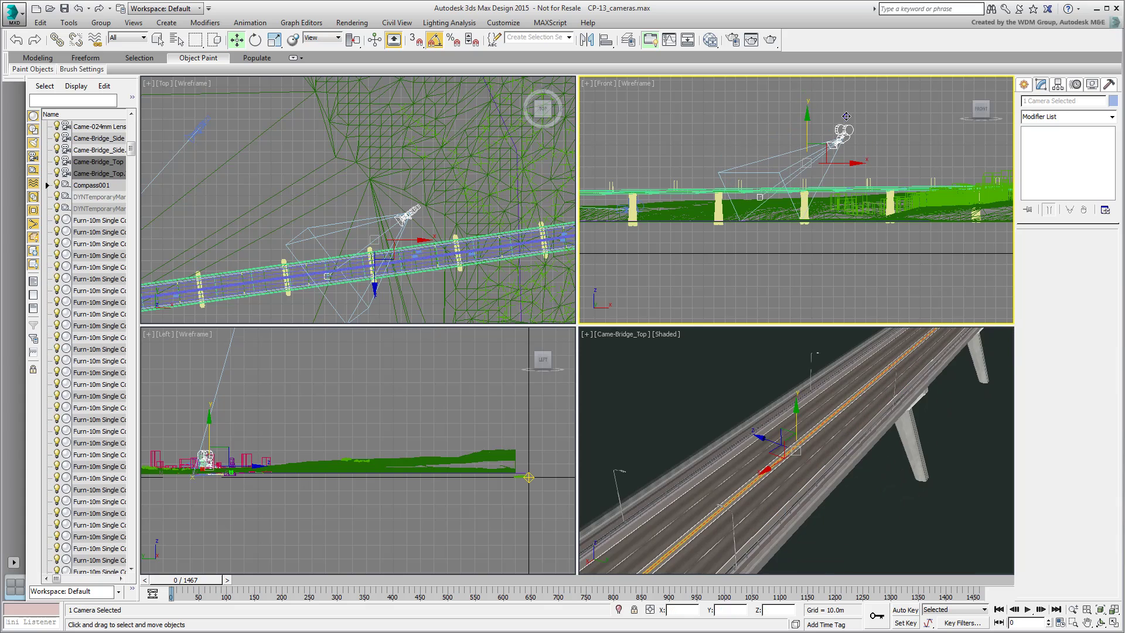
pyautogui.click(890, 130)
pyautogui.moveTo(846, 132); pyautogui.dragTo(853, 114)
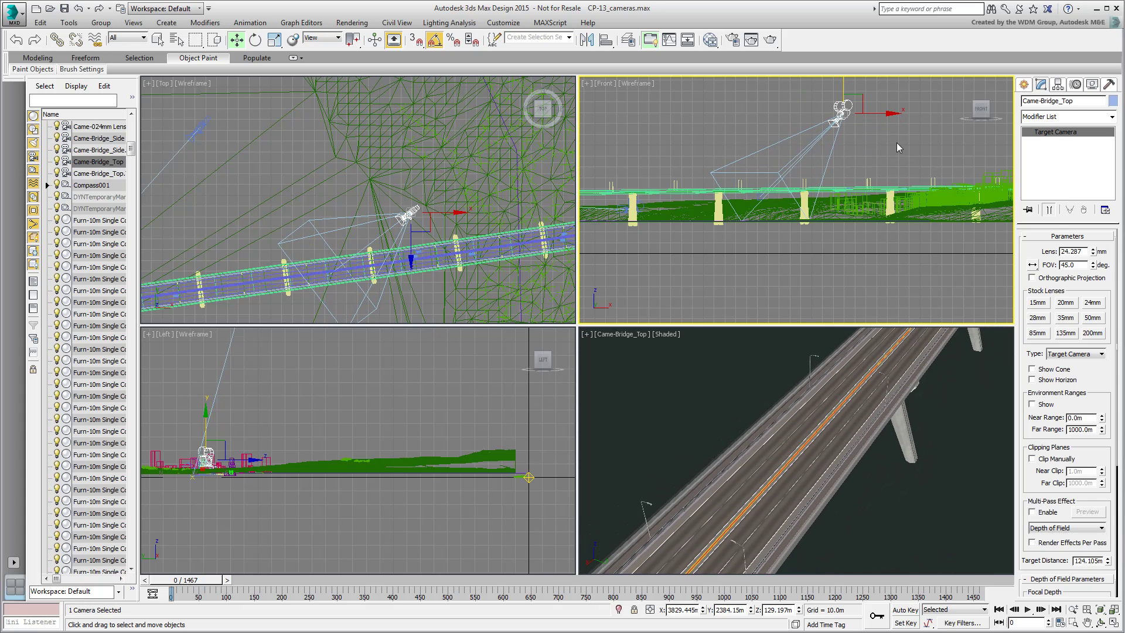
# - With Auto Key on at frame 800, move Came-Bridge_Top and its target further along the bridge
pyautogui.click(905, 609)
pyautogui.click(609, 580)
pyautogui.moveTo(609, 580); pyautogui.dragTo(613, 581)
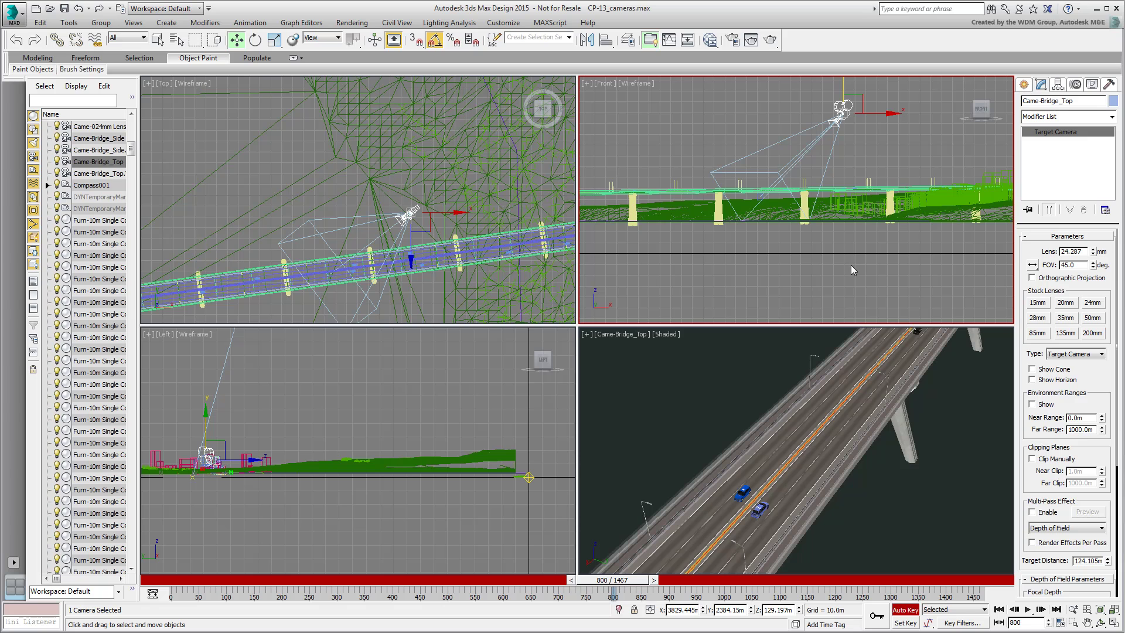
pyautogui.click(797, 164)
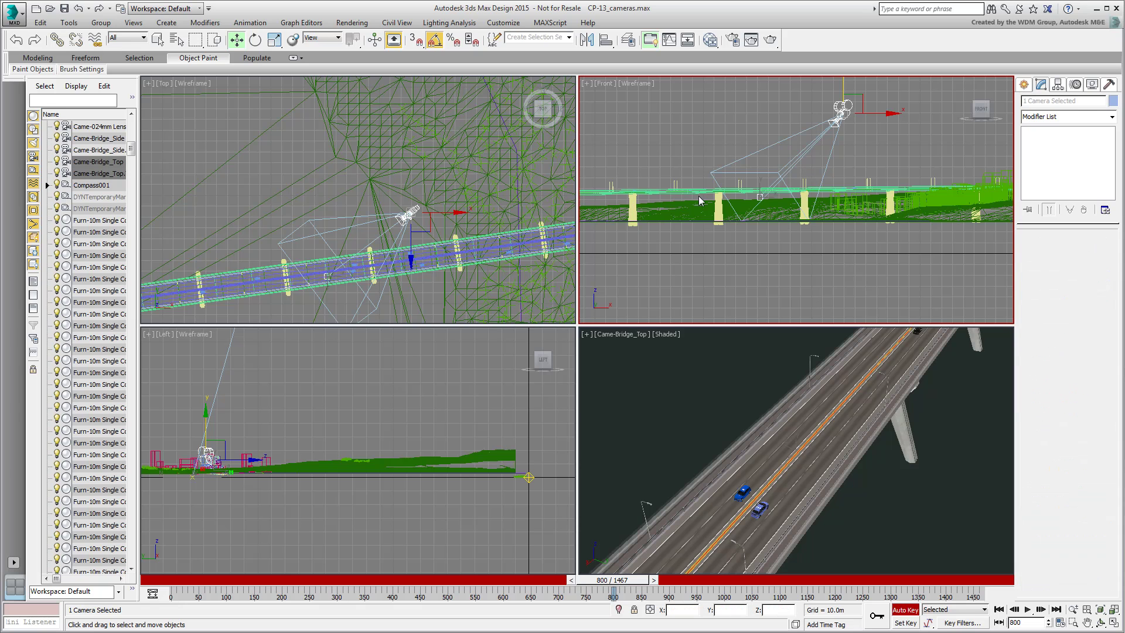
pyautogui.scroll(-3, 327, 286)
pyautogui.moveTo(327, 286); pyautogui.dragTo(407, 281, button='middle')
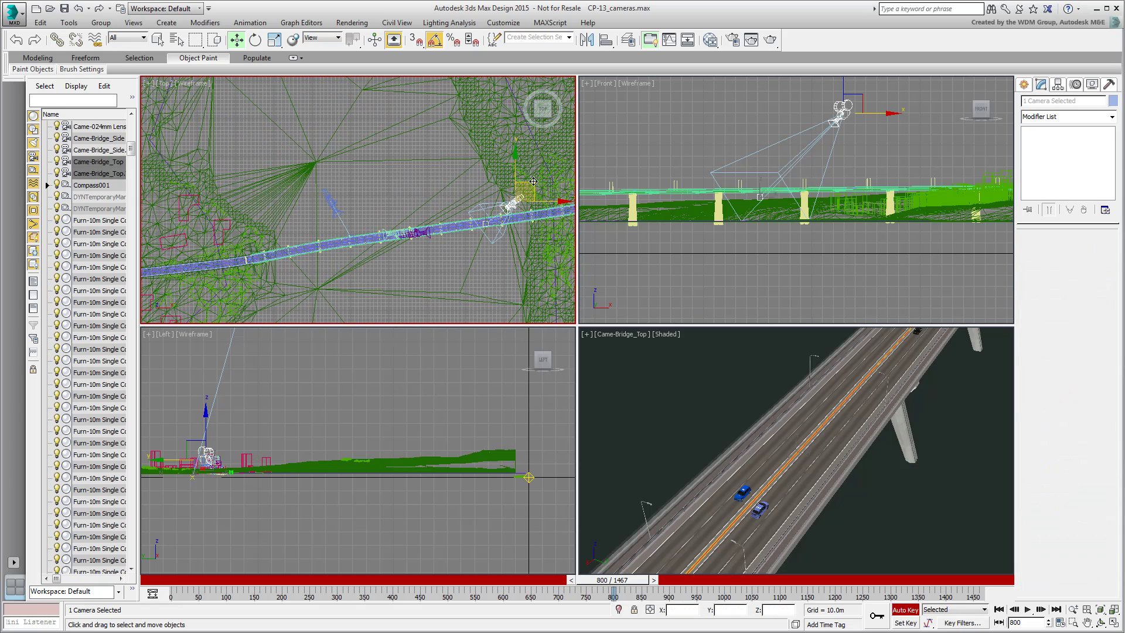
pyautogui.moveTo(533, 181); pyautogui.dragTo(329, 210)
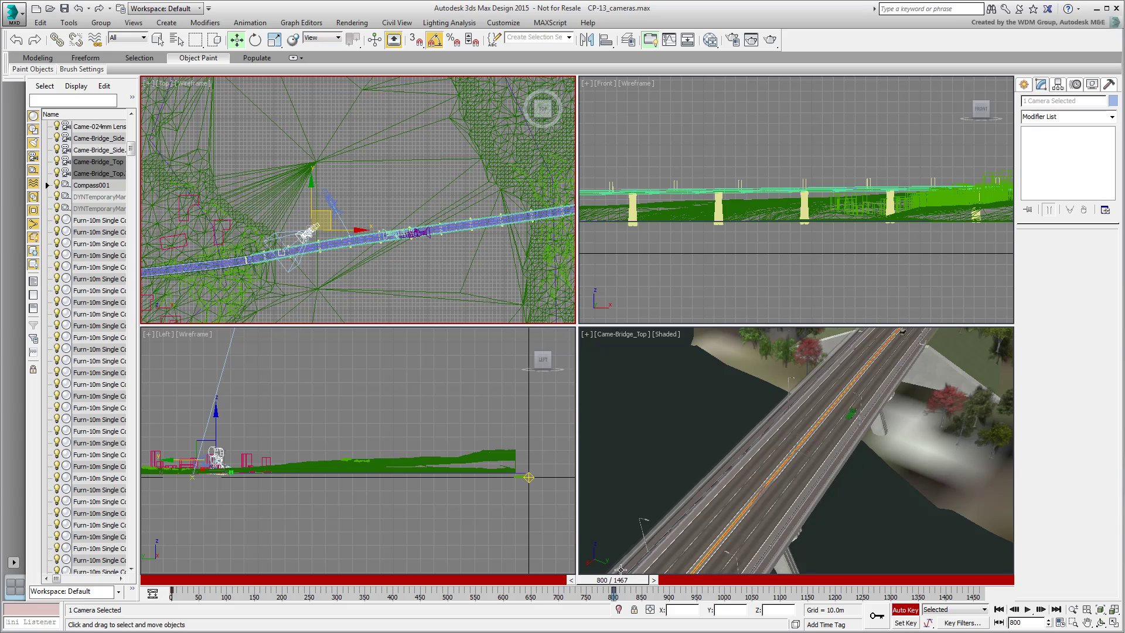
pyautogui.moveTo(614, 580); pyautogui.dragTo(259, 627)
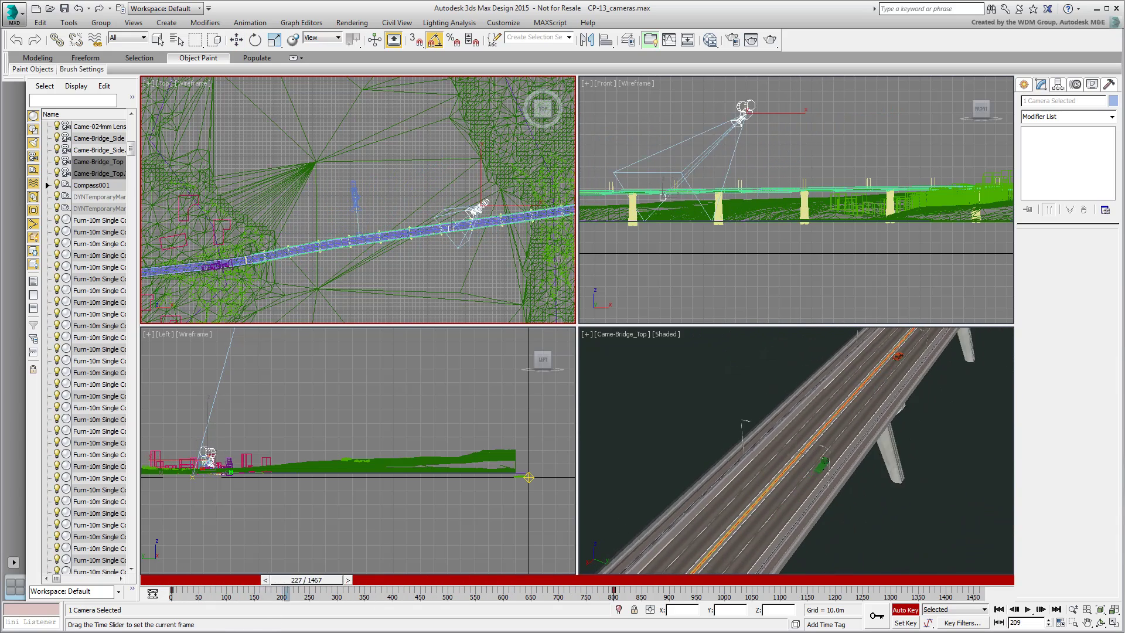
pyautogui.moveTo(316, 579); pyautogui.dragTo(612, 580)
# - Lower the camera in the Front view at frame 800, then scrub through the flight to review it
pyautogui.press('w')
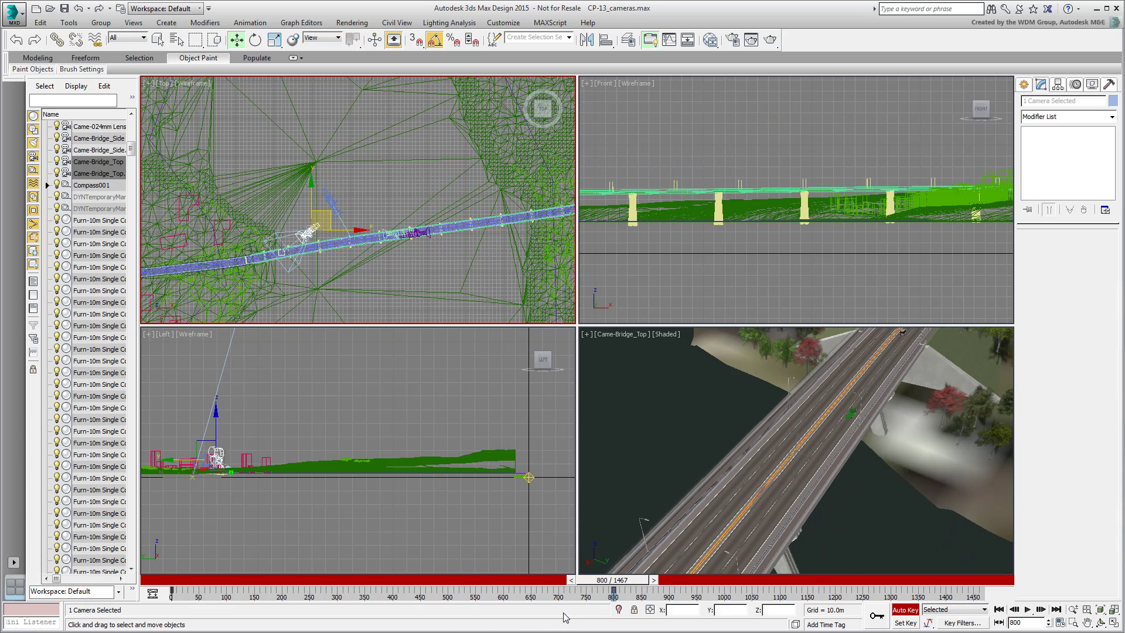
pyautogui.scroll(-3, 706, 214)
pyautogui.moveTo(739, 154); pyautogui.dragTo(769, 196, button='middle')
pyautogui.click(798, 197)
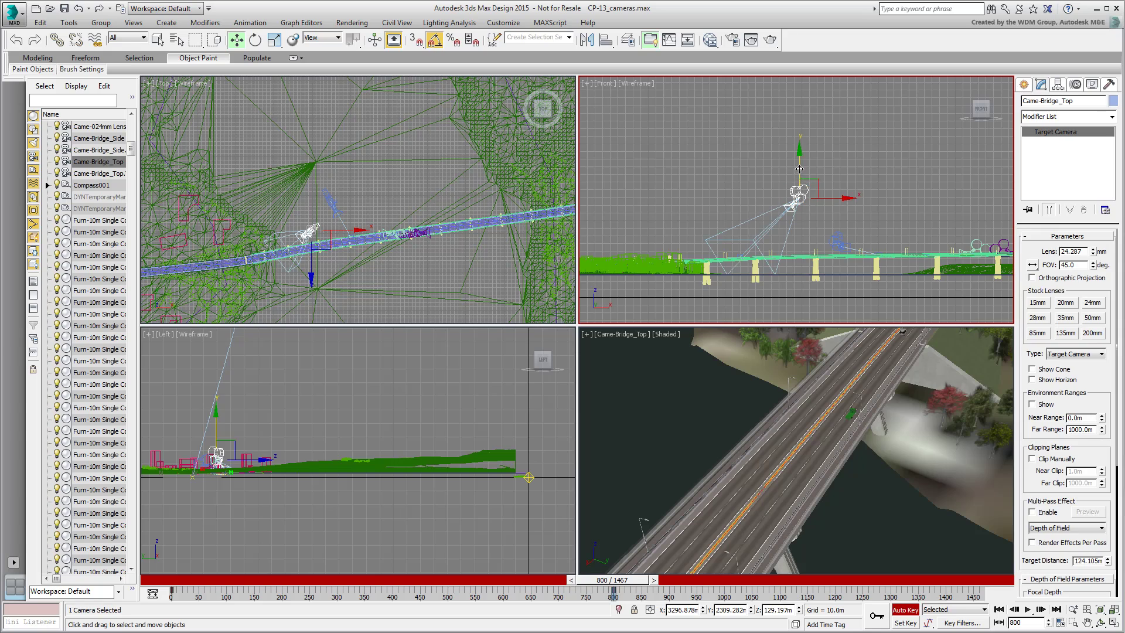
pyautogui.moveTo(799, 169); pyautogui.dragTo(802, 209)
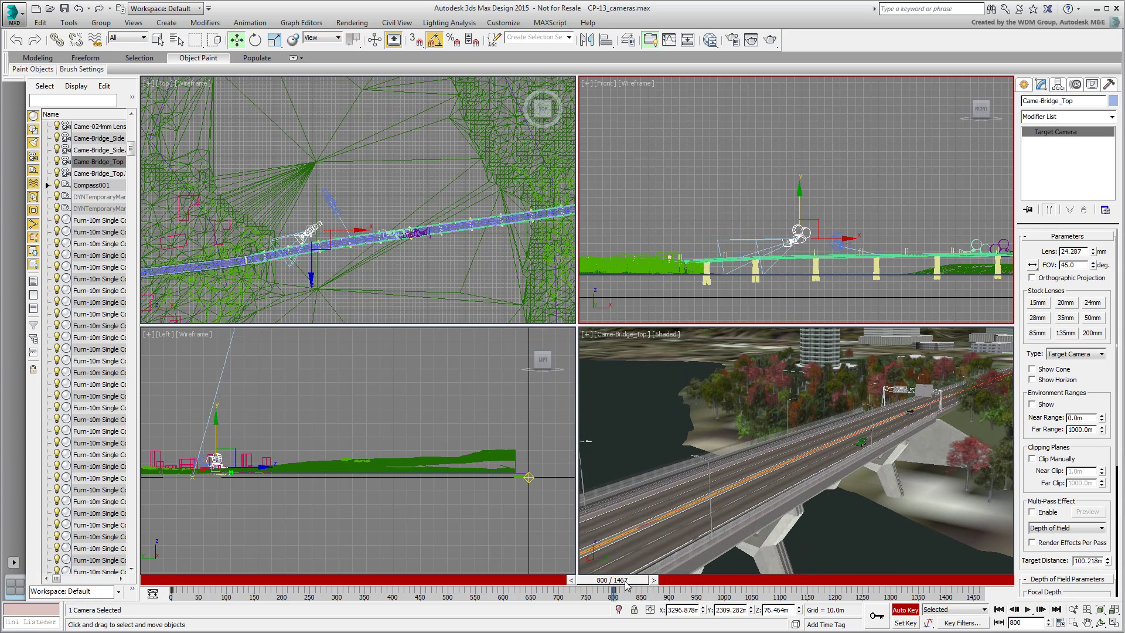
pyautogui.moveTo(624, 580); pyautogui.dragTo(267, 626)
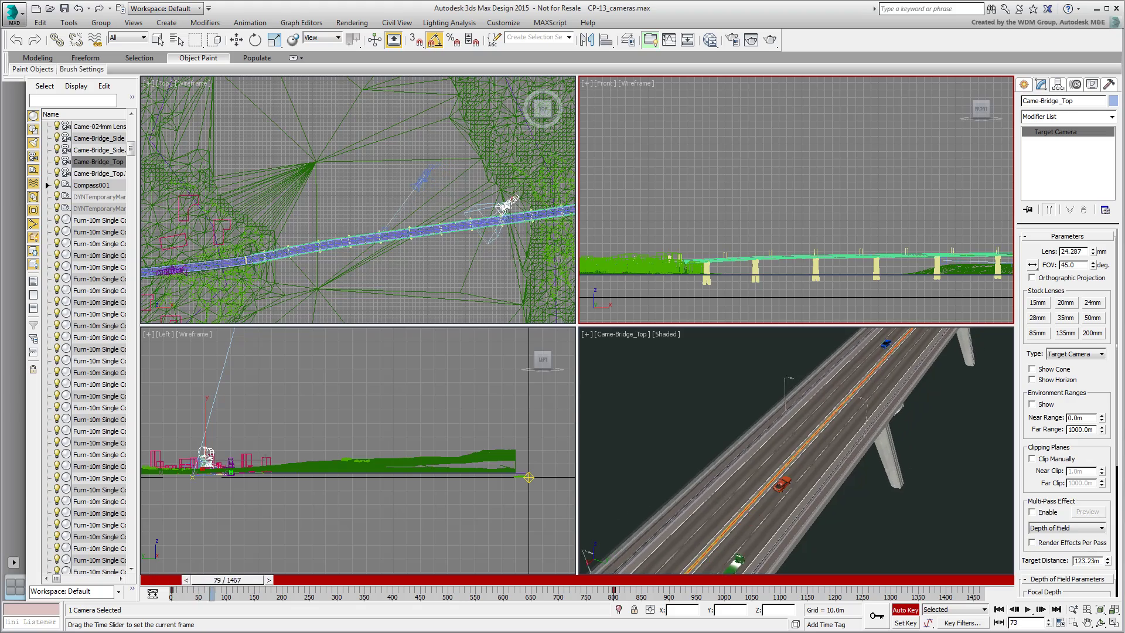
pyautogui.moveTo(300, 626)
pyautogui.mouseDown()
pyautogui.moveTo(444, 630)
pyautogui.moveTo(633, 608)
pyautogui.mouseUp()
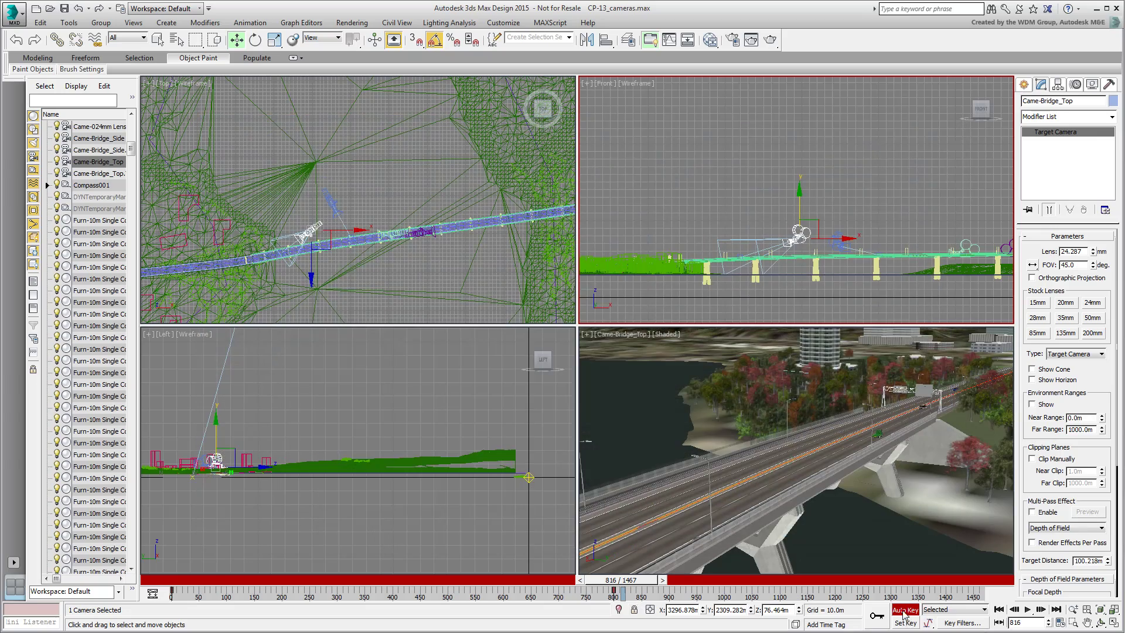
# - Turn off Auto Key and open CP-14_extras.max from the recent files list
pyautogui.click(904, 610)
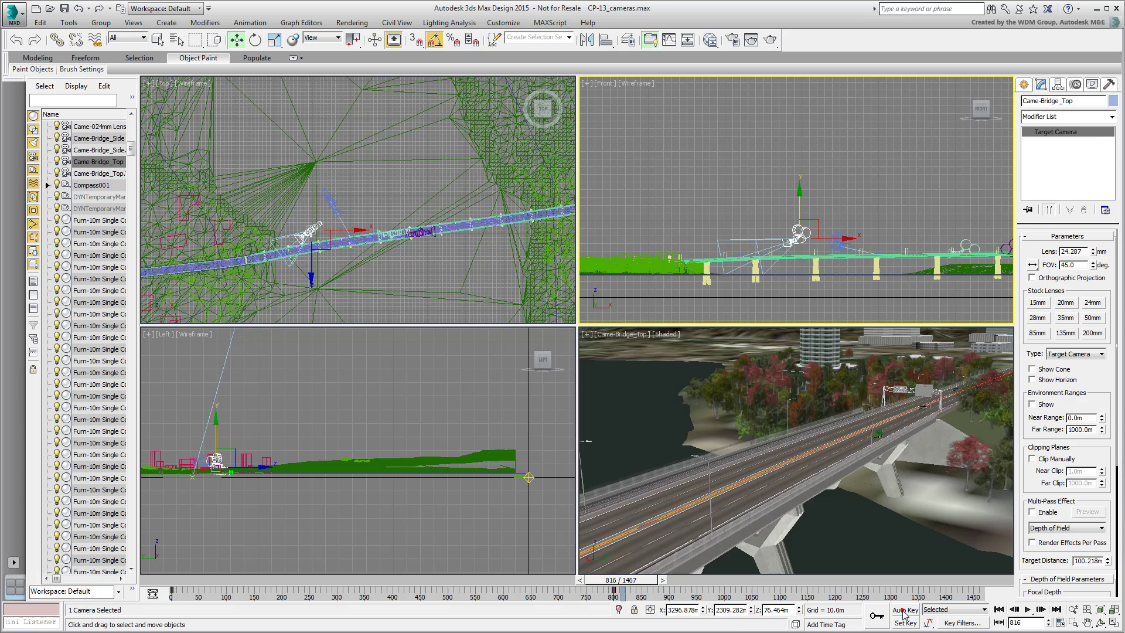
pyautogui.click(12, 14)
pyautogui.click(151, 99)
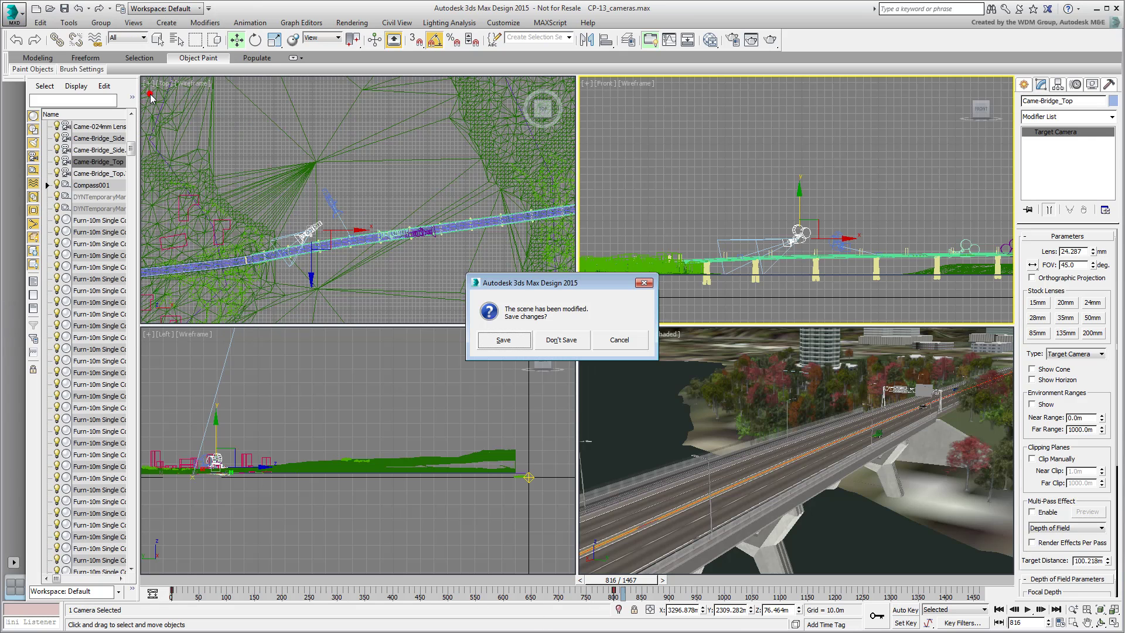
pyautogui.click(561, 340)
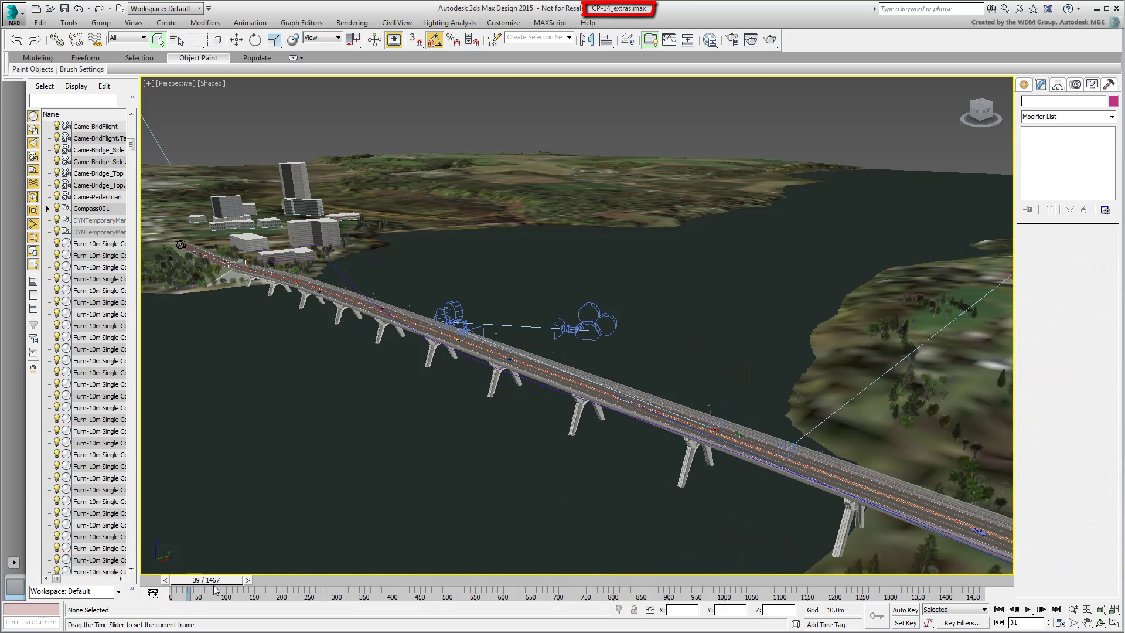
pyautogui.moveTo(215, 589); pyautogui.dragTo(237, 602)
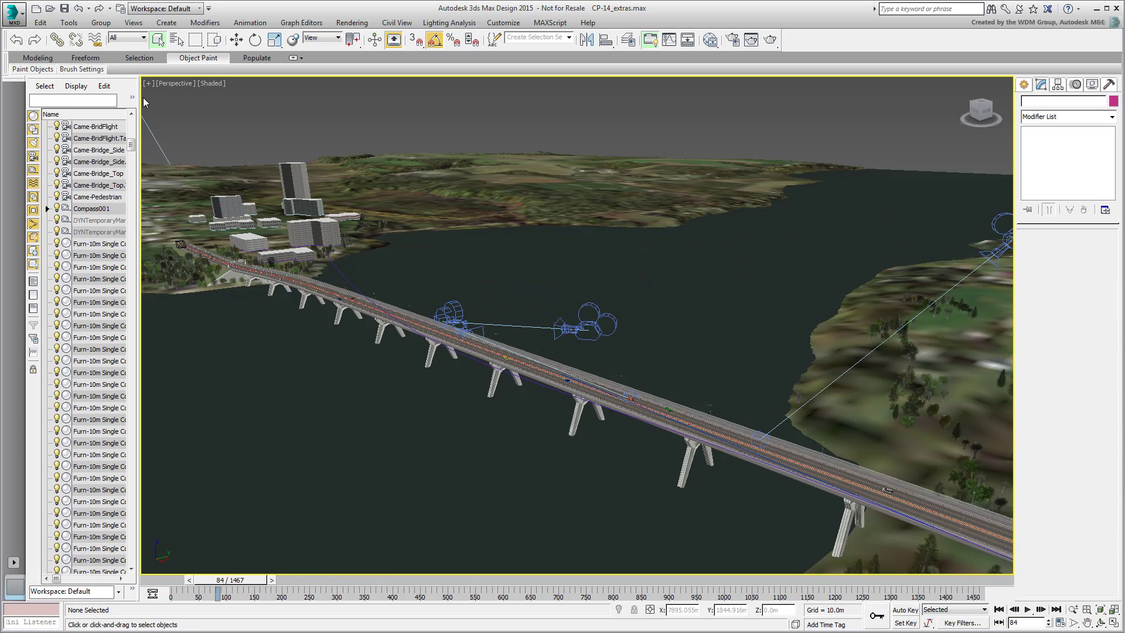
# - Look through the Came-Pedestrian camera and play its walk forward to about frame 204
pyautogui.click(172, 85)
pyautogui.moveTo(203, 97)
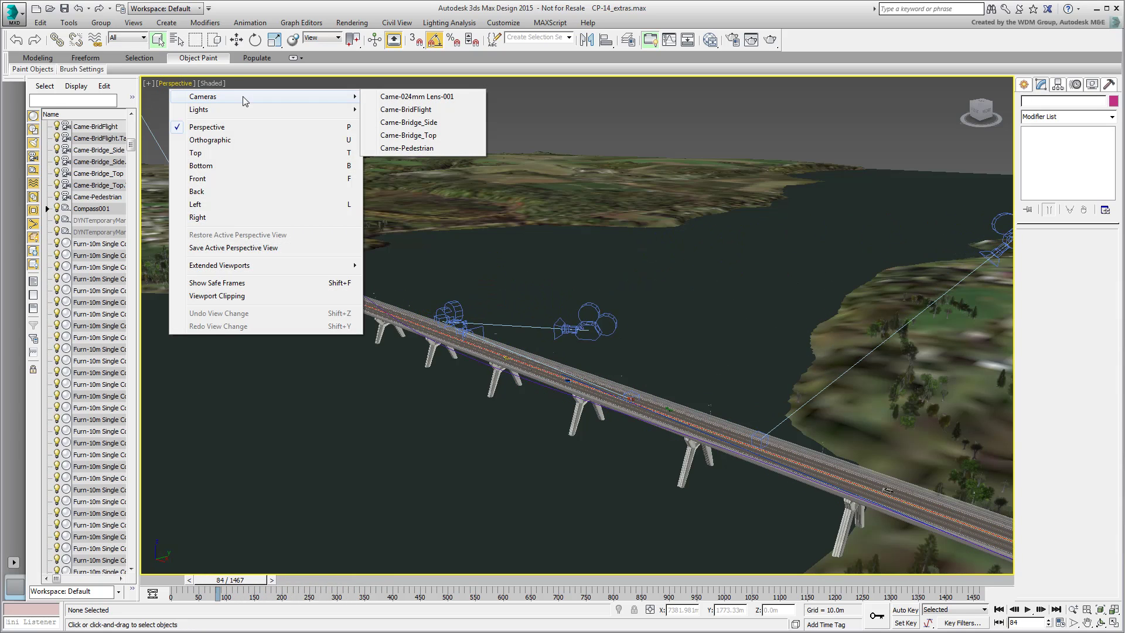
pyautogui.click(424, 150)
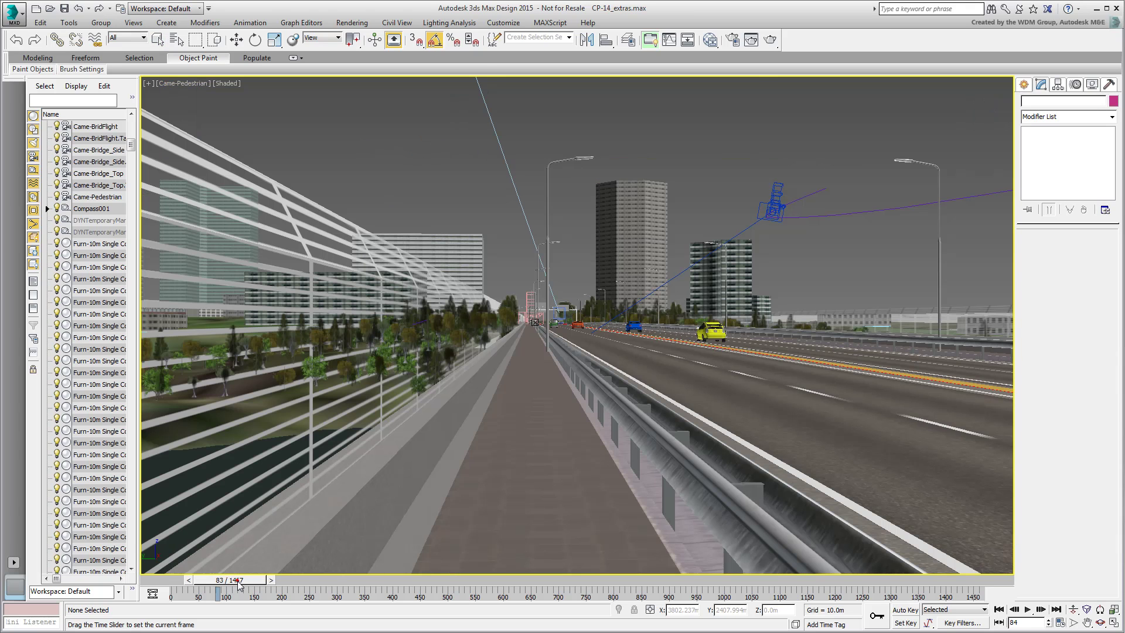
pyautogui.moveTo(239, 584); pyautogui.dragTo(306, 595)
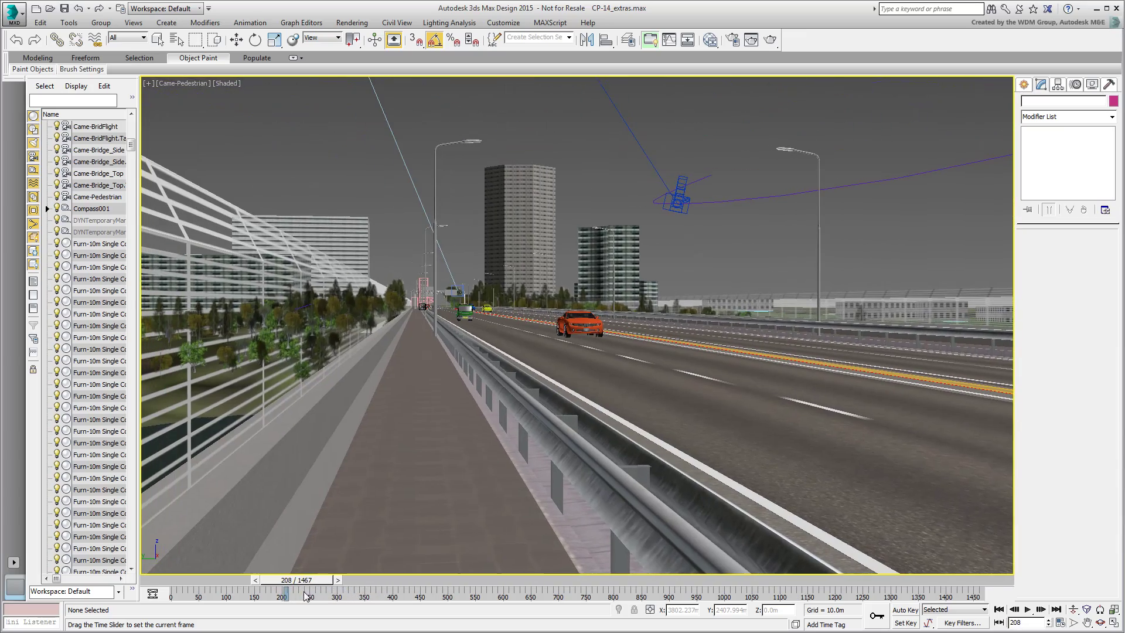
pyautogui.click(187, 84)
# - Switch the view to the Came-BridFlight camera and scrub its bird flight over the bridge
pyautogui.click(218, 94)
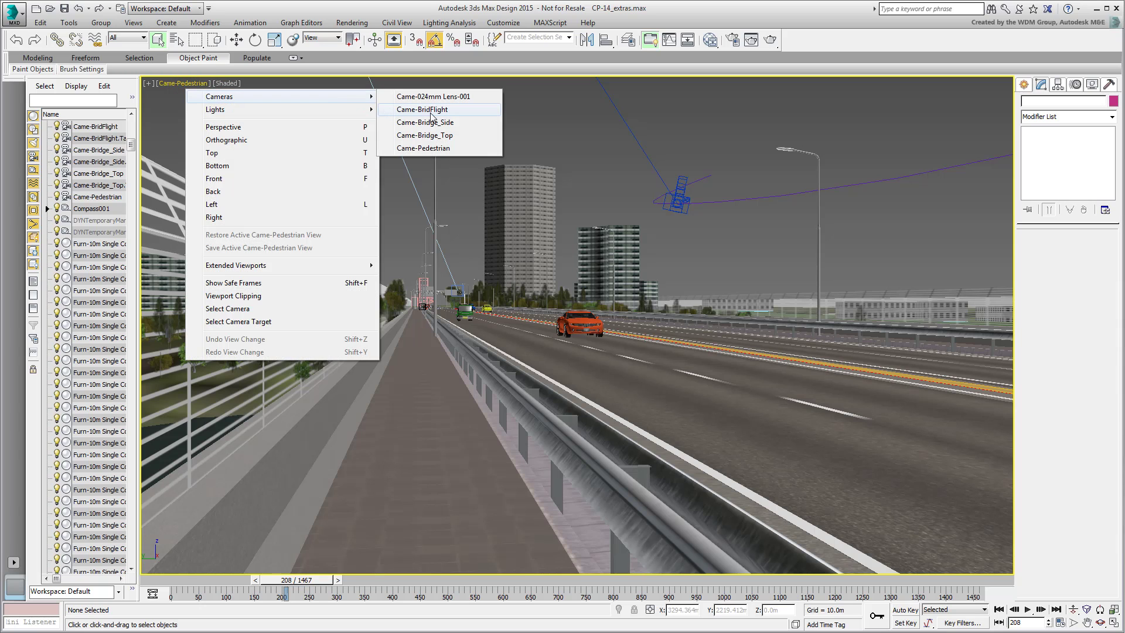
pyautogui.click(450, 112)
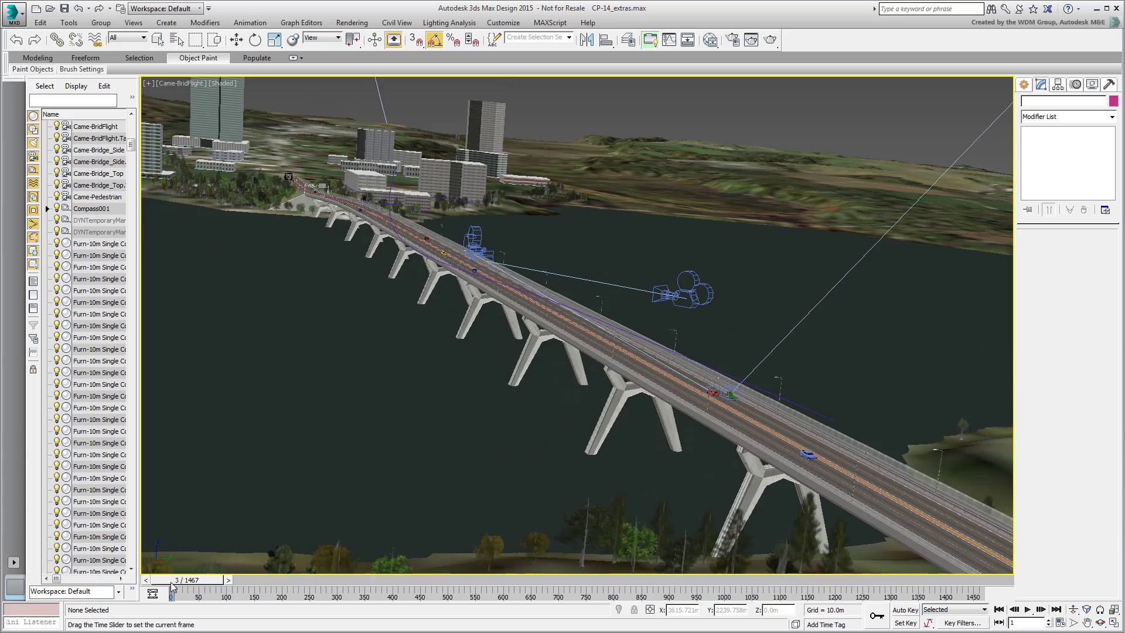
pyautogui.moveTo(172, 586); pyautogui.dragTo(141, 586)
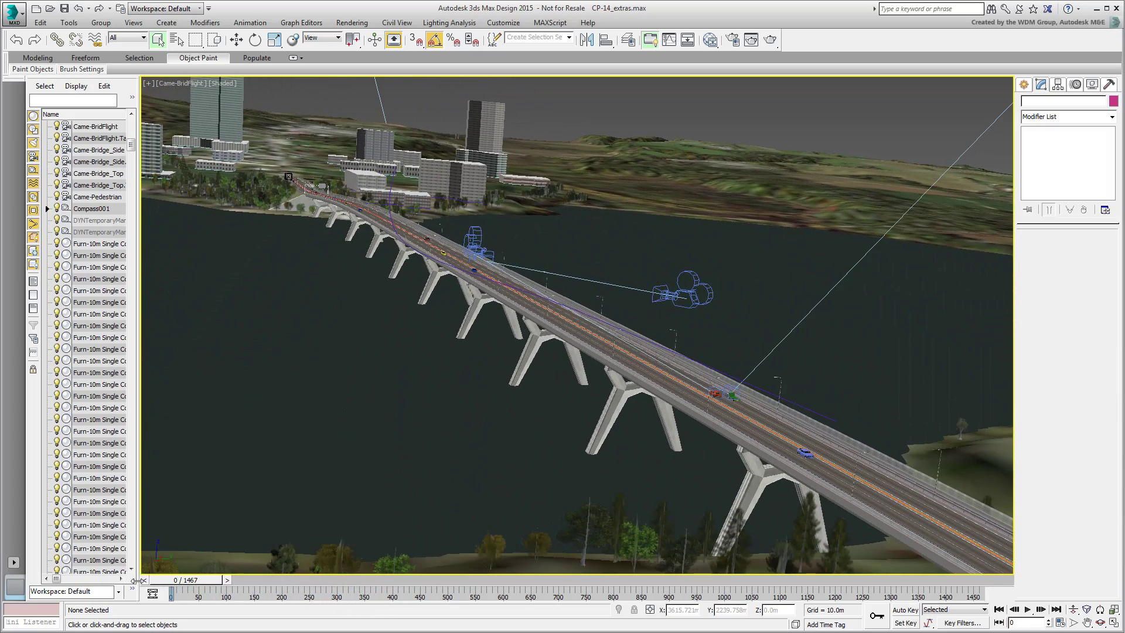